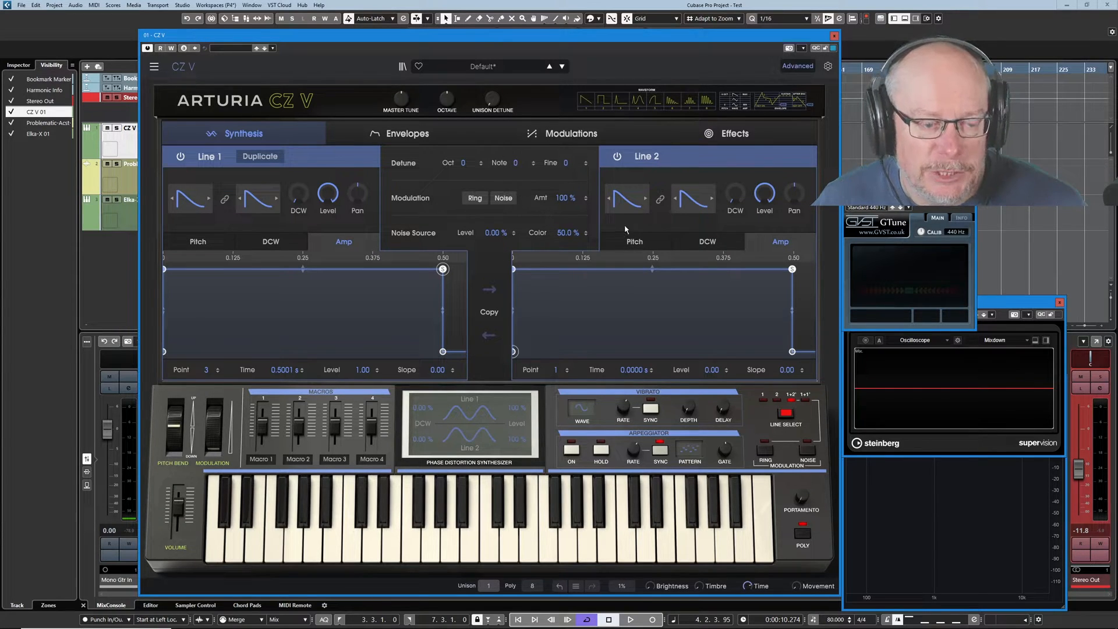
- Audition each line alone by switching Line 2 off and on and lowering levels, finishing with Line 1 at 0% and Line 2 at 100%
left_click(618, 157)
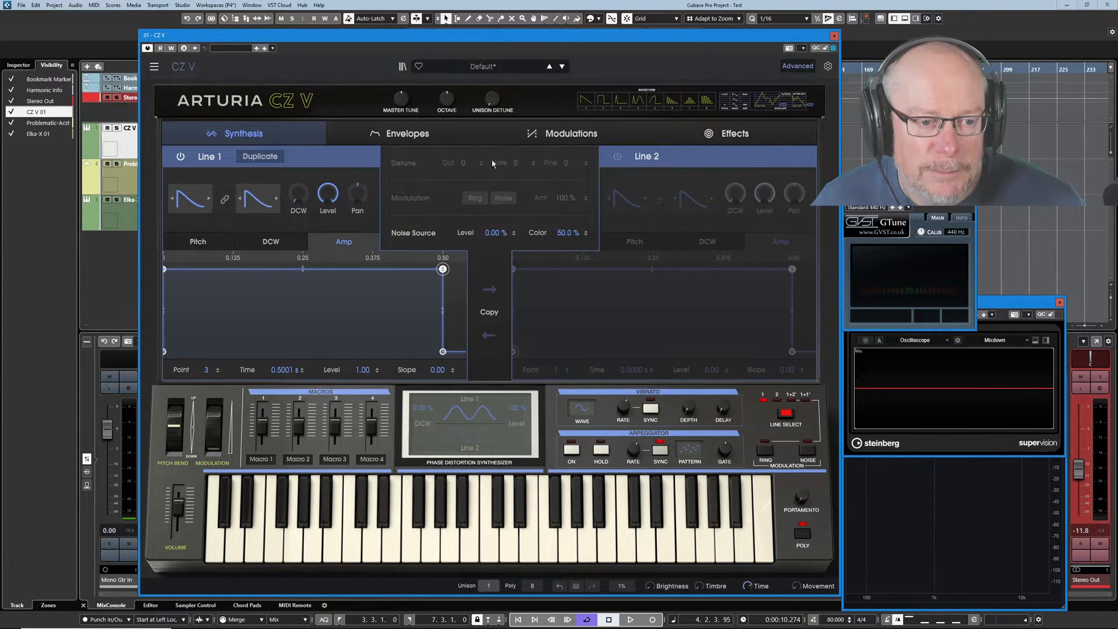
left_click(617, 157)
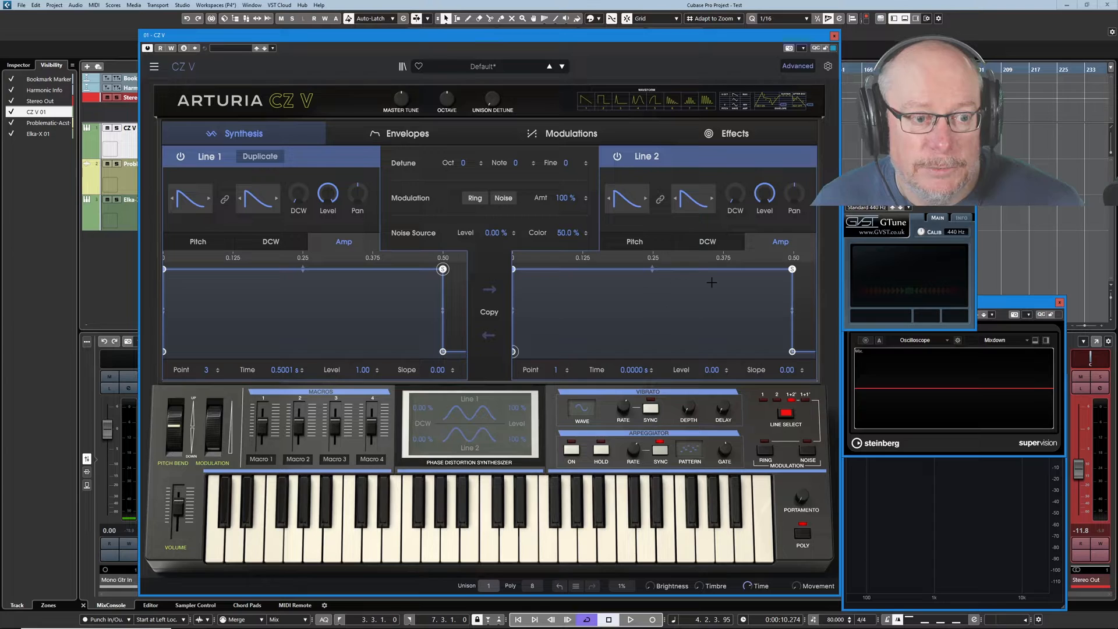
left_click_drag(764, 193, 764, 221)
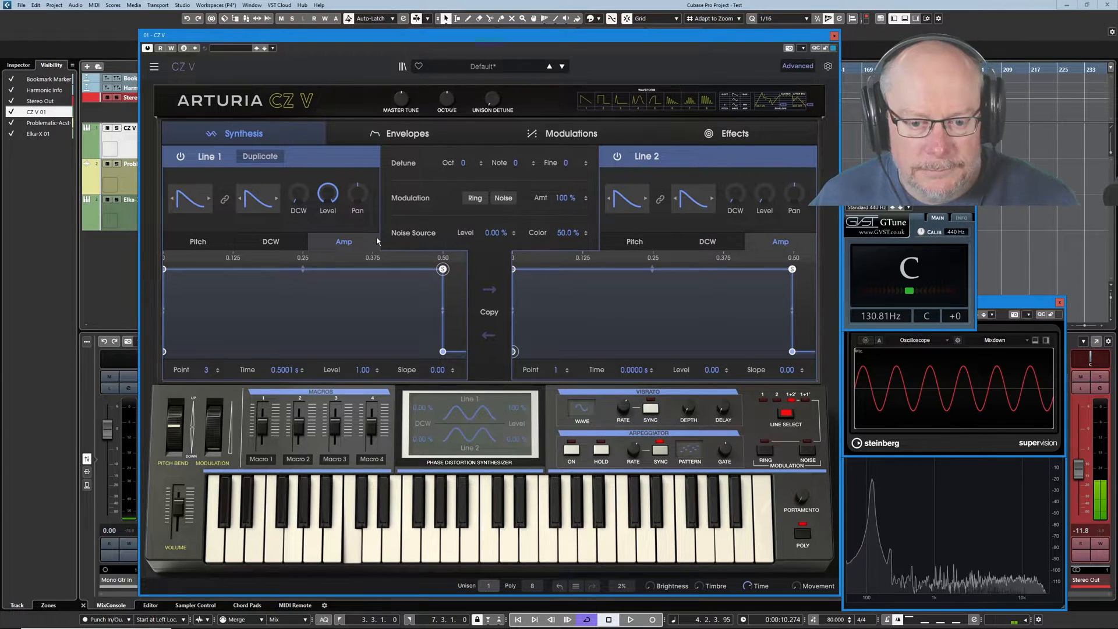
left_click_drag(328, 194, 327, 291)
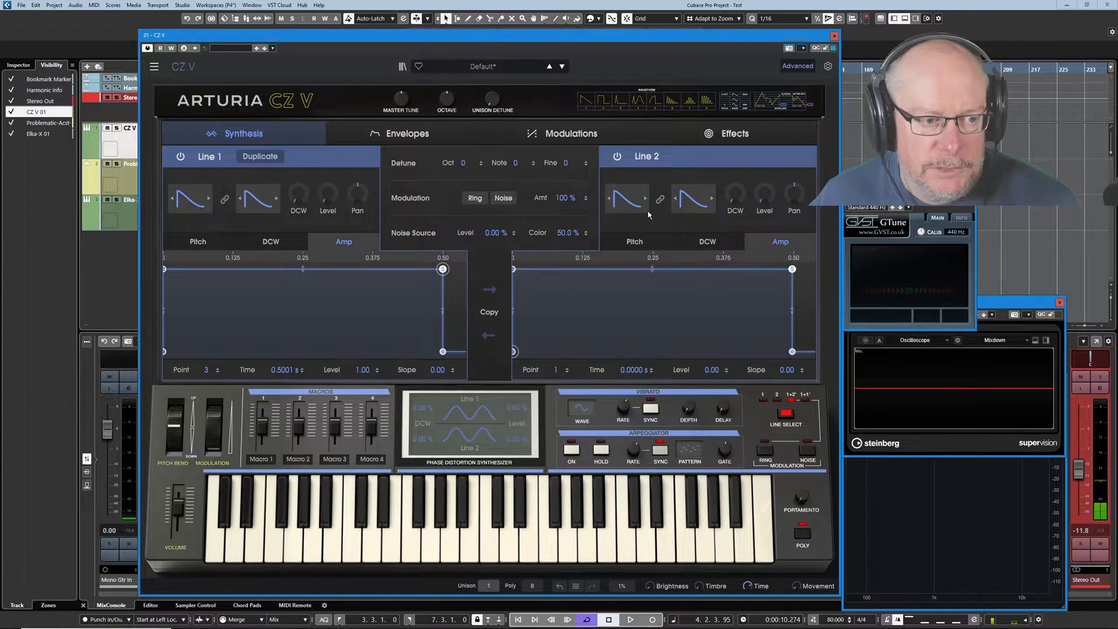
left_click_drag(765, 194, 764, 116)
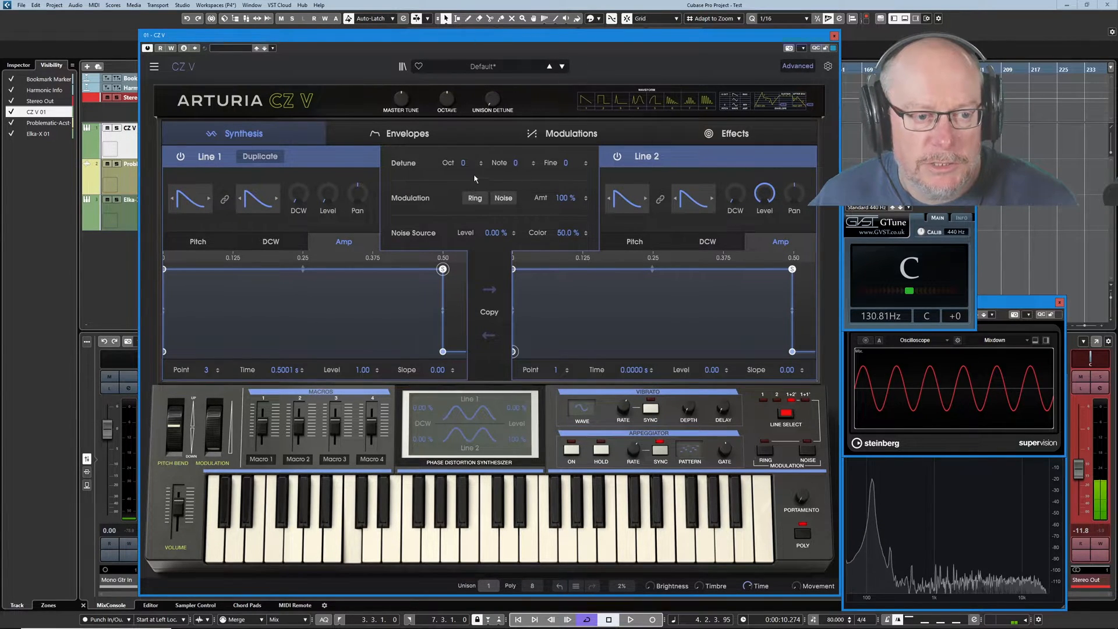
- Restore Line 1's level to 100% and try Line 2 note detunes of 1, 7 and 5, finishing at 0
left_click_drag(516, 164, 516, 159)
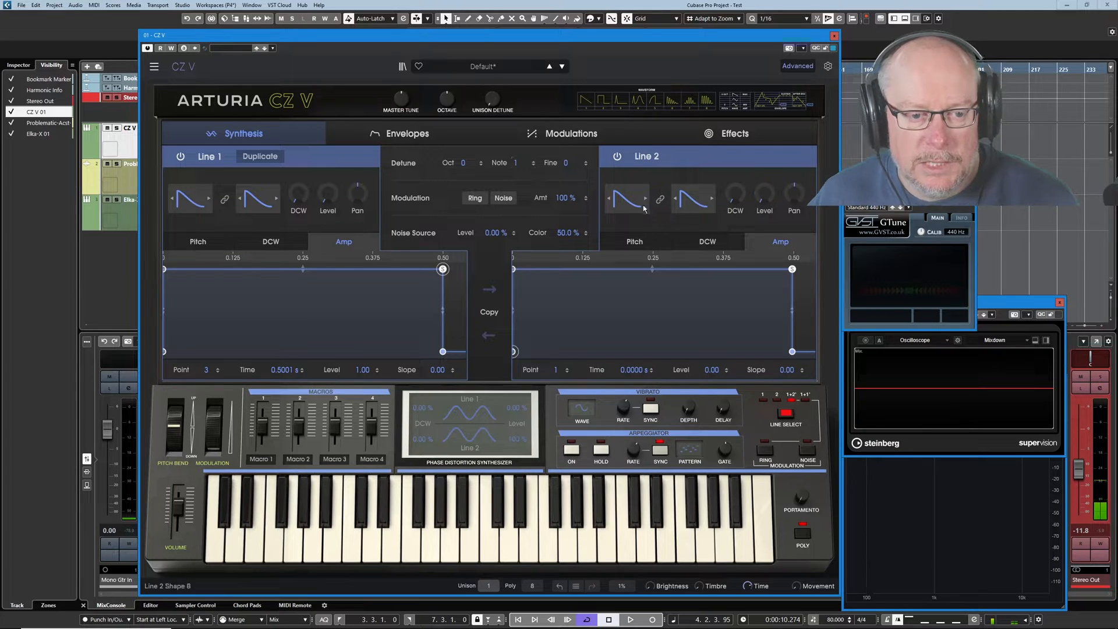
mouse_move(328, 193)
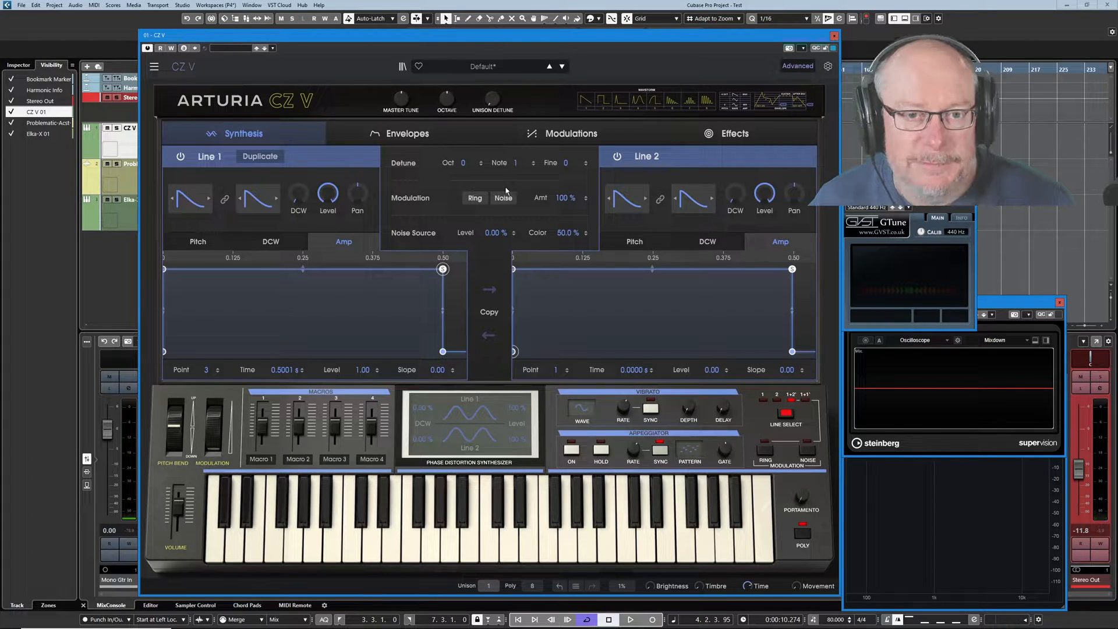
left_click_drag(523, 163, 523, 131)
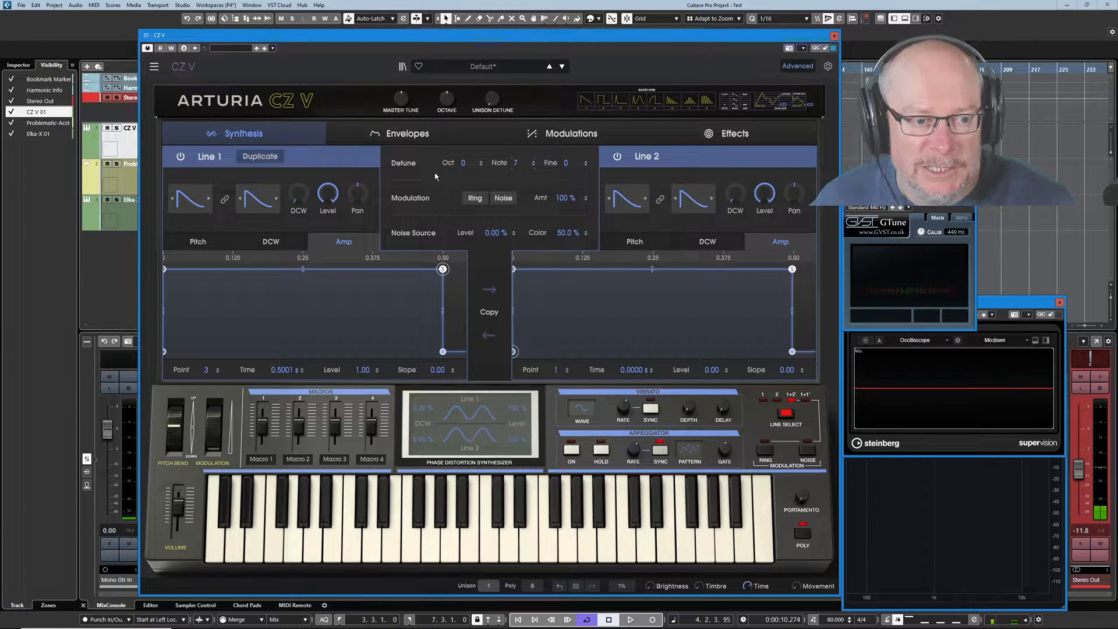
scroll(515, 163, "down", 2)
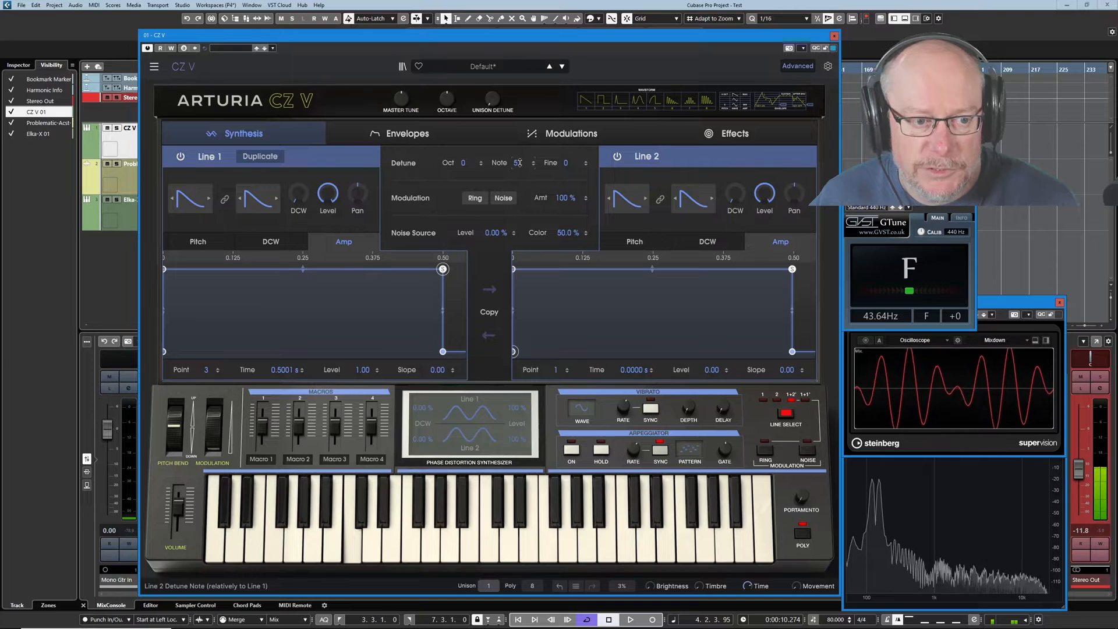
scroll(518, 163, "down", 1)
scroll(516, 164, "down", 1)
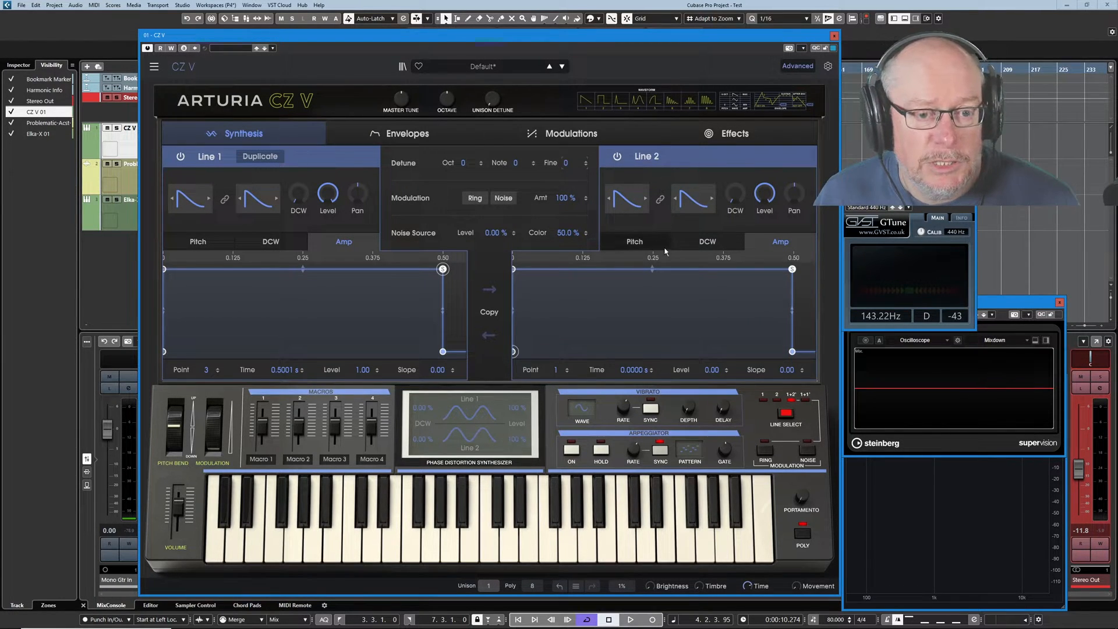
- Raise the DCW amounts of both lines past halfway and set Line 2's fine detune to 1
left_click_drag(298, 198, 298, 145)
left_click_drag(735, 192, 735, 166)
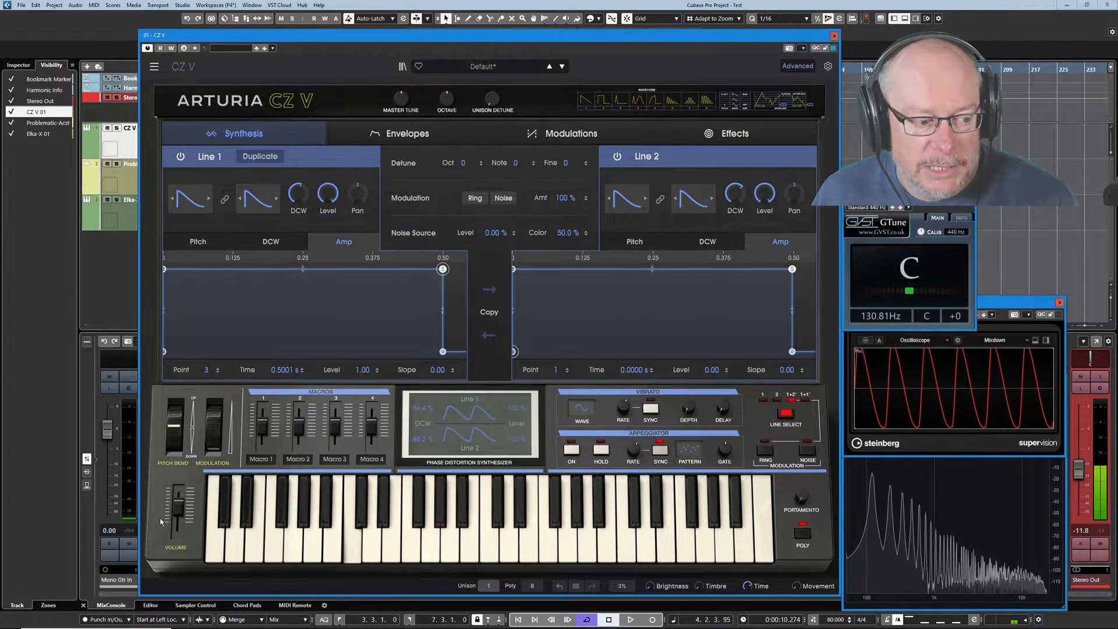
mouse_move(190, 509)
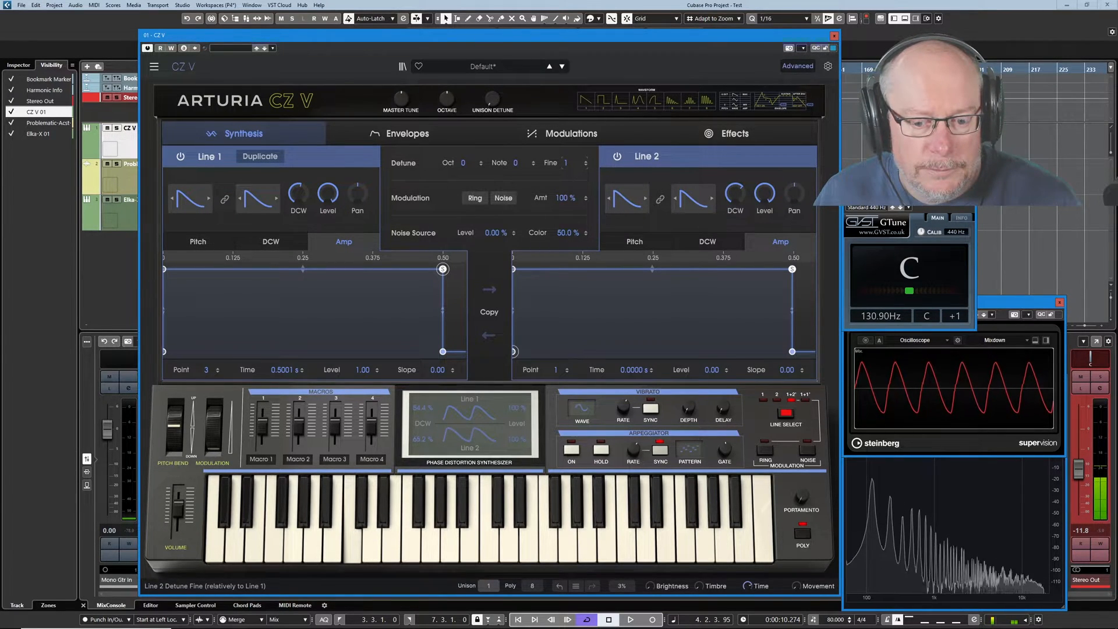
scroll(567, 161, "up", 1)
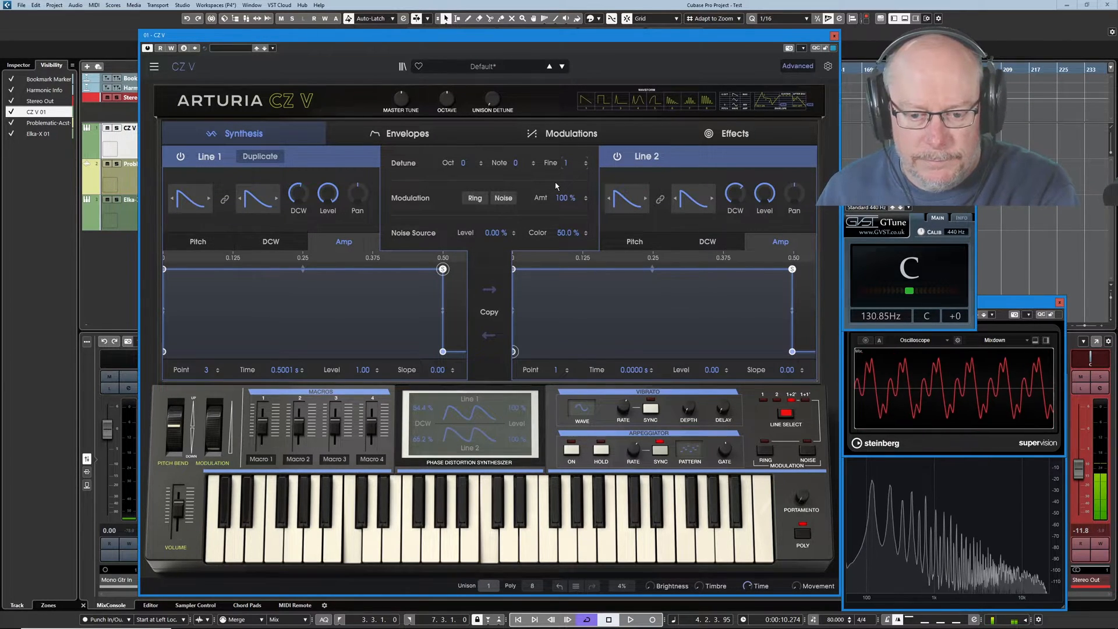
- Set the Stereo Out fader to -10.1 and return Line 2's note and fine detune to 0
left_click_drag(1080, 470, 1083, 465)
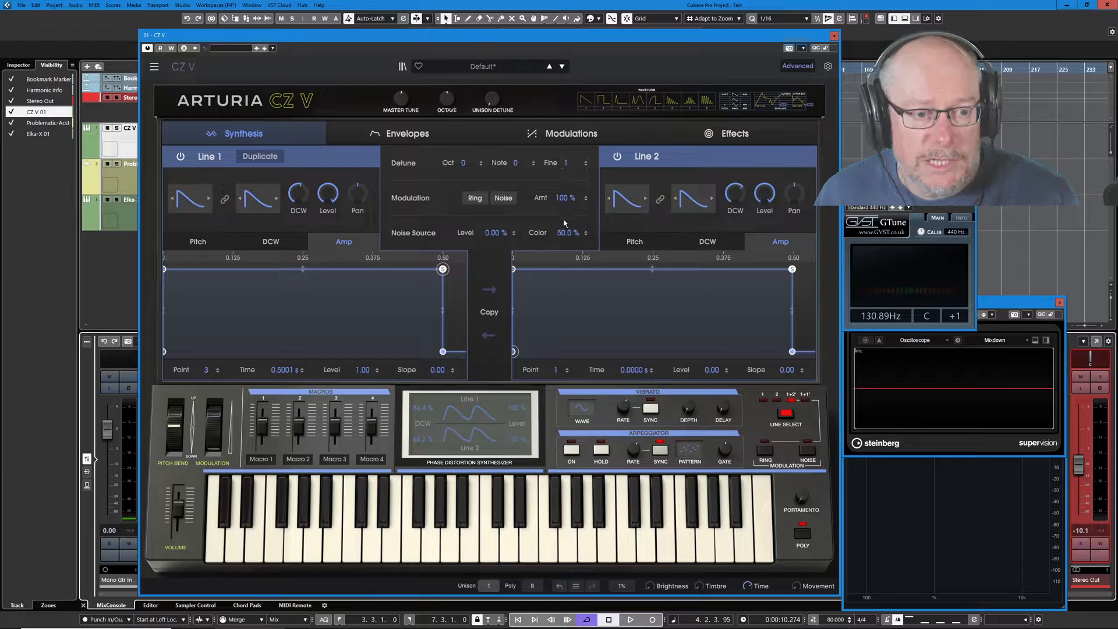
mouse_move(577, 164)
left_mouse_down()
mouse_move(576, 145)
mouse_move(573, 168)
left_mouse_up()
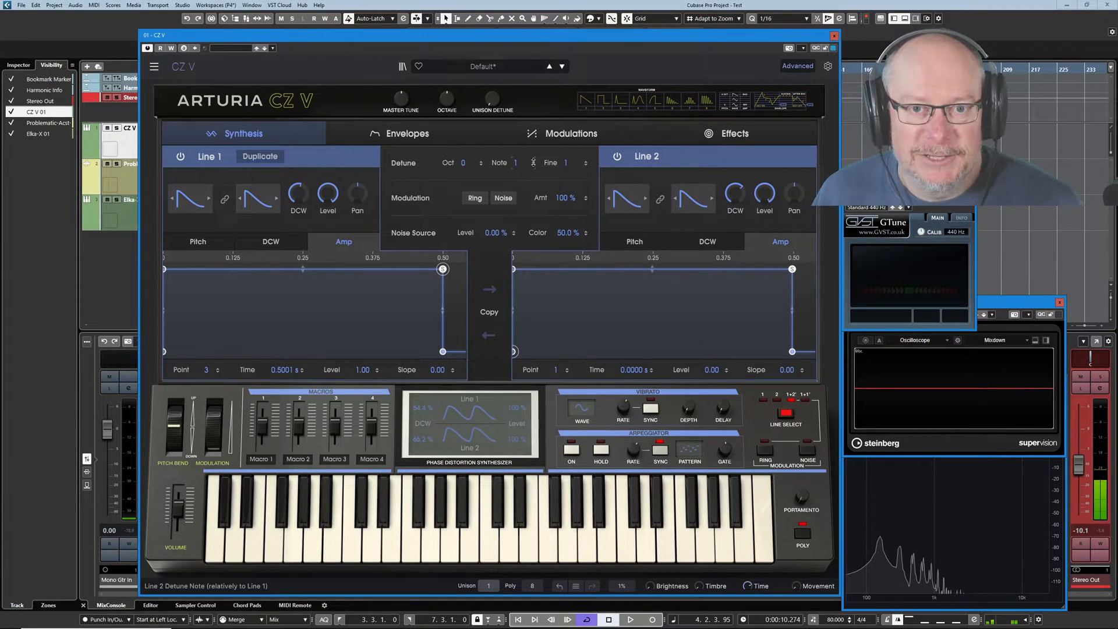
left_click(531, 165)
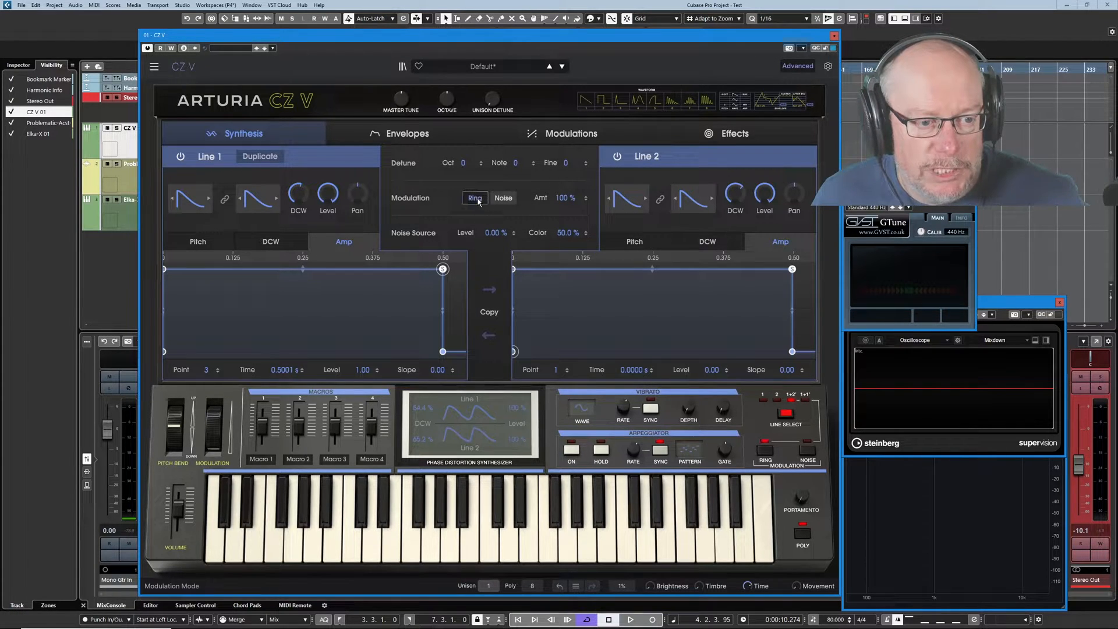
- Lower the DCW amounts of Line 1 and Line 2 to 0%, keeping Line 2's level at 100%
left_click_drag(298, 194, 298, 239)
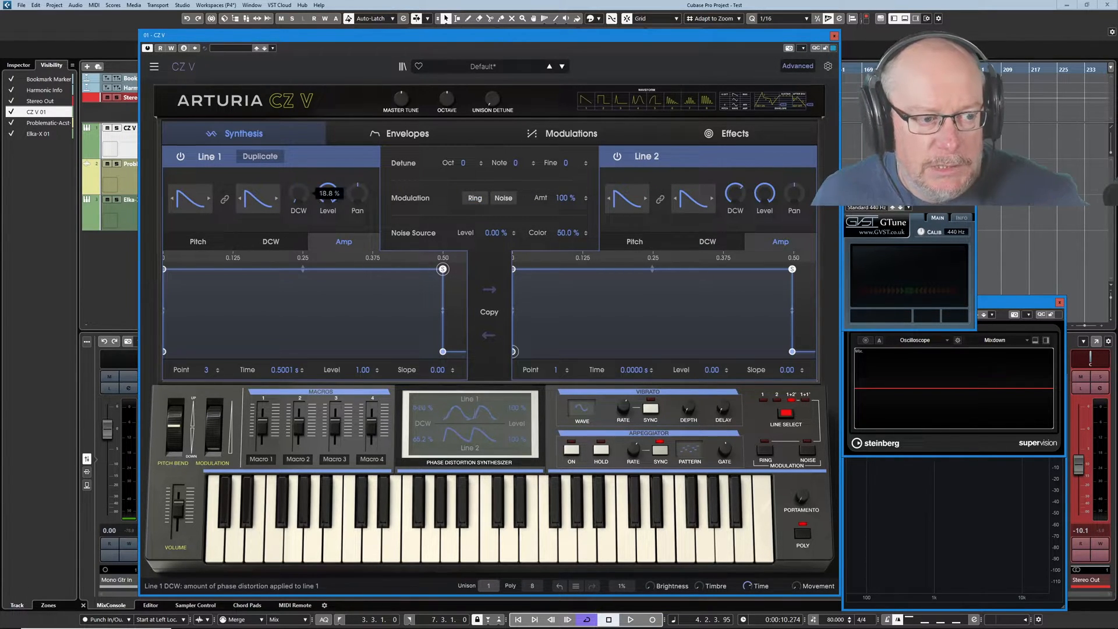
left_click_drag(737, 195, 737, 238)
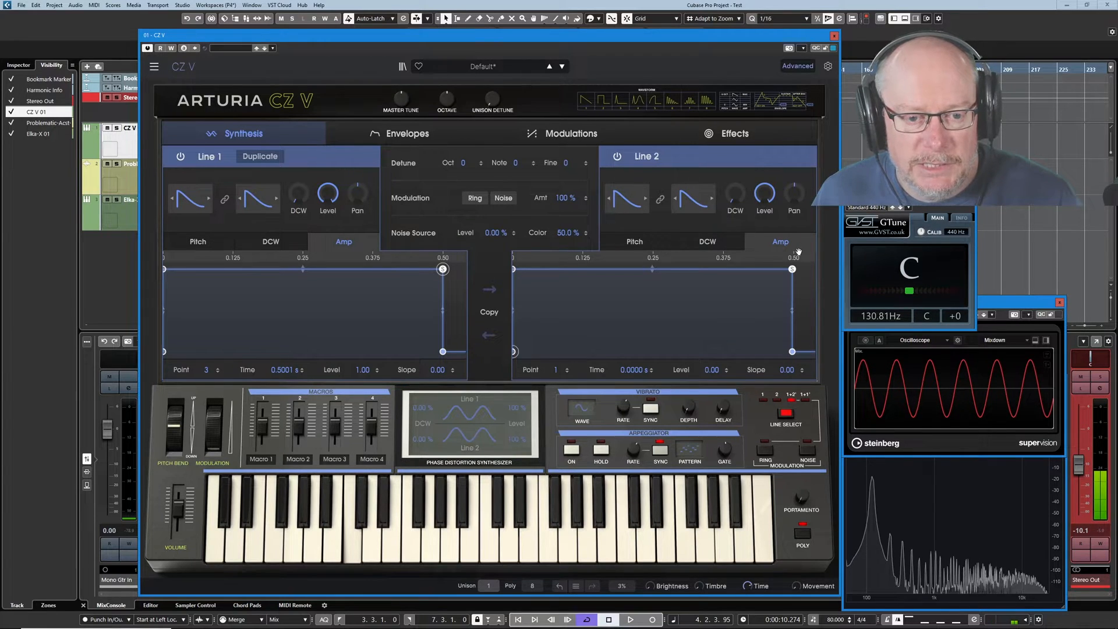
mouse_move(764, 194)
left_mouse_down()
mouse_move(764, 227)
mouse_move(764, 194)
left_mouse_up()
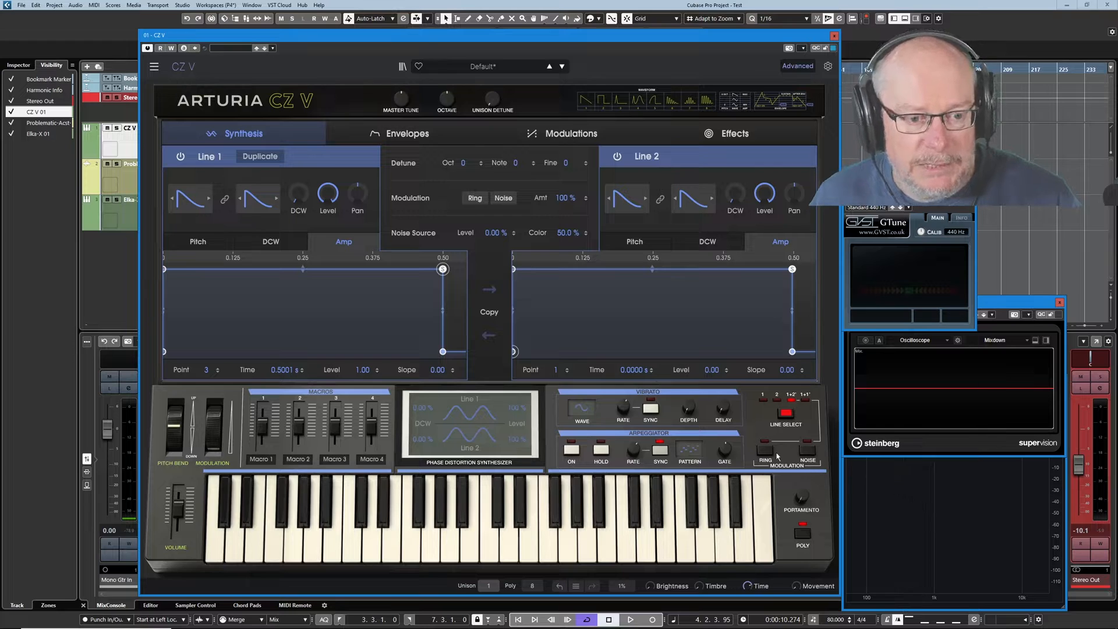
- Enable ring modulation and isolate Line 2, with Line 1's level at 0% and Line 2's level at 100%
left_click(475, 198)
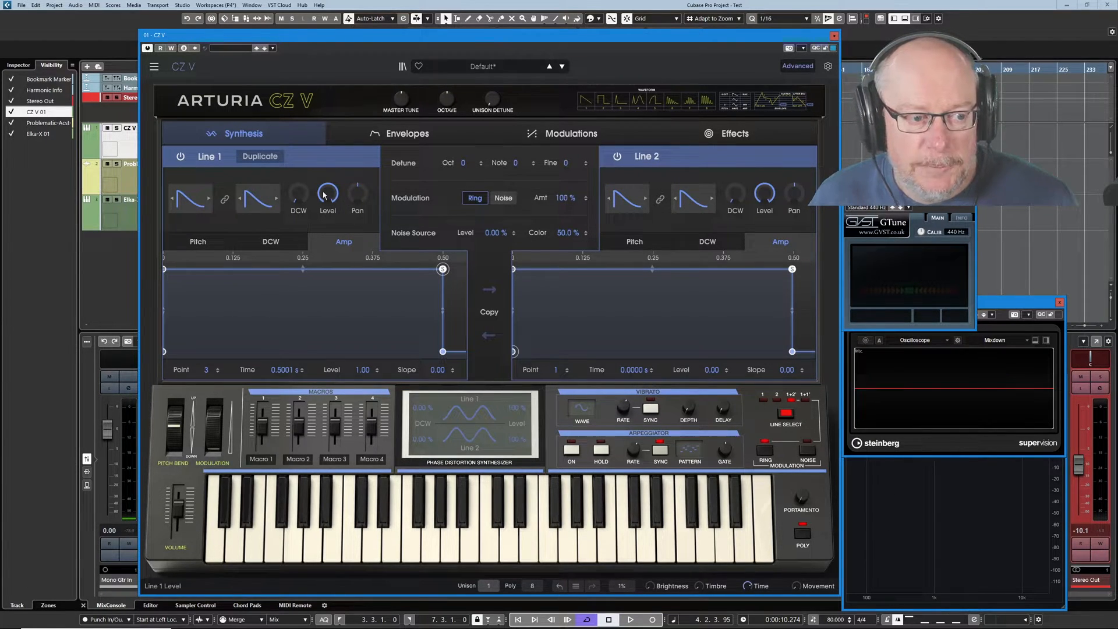
left_click_drag(331, 195, 331, 286)
left_click_drag(764, 196, 772, 239)
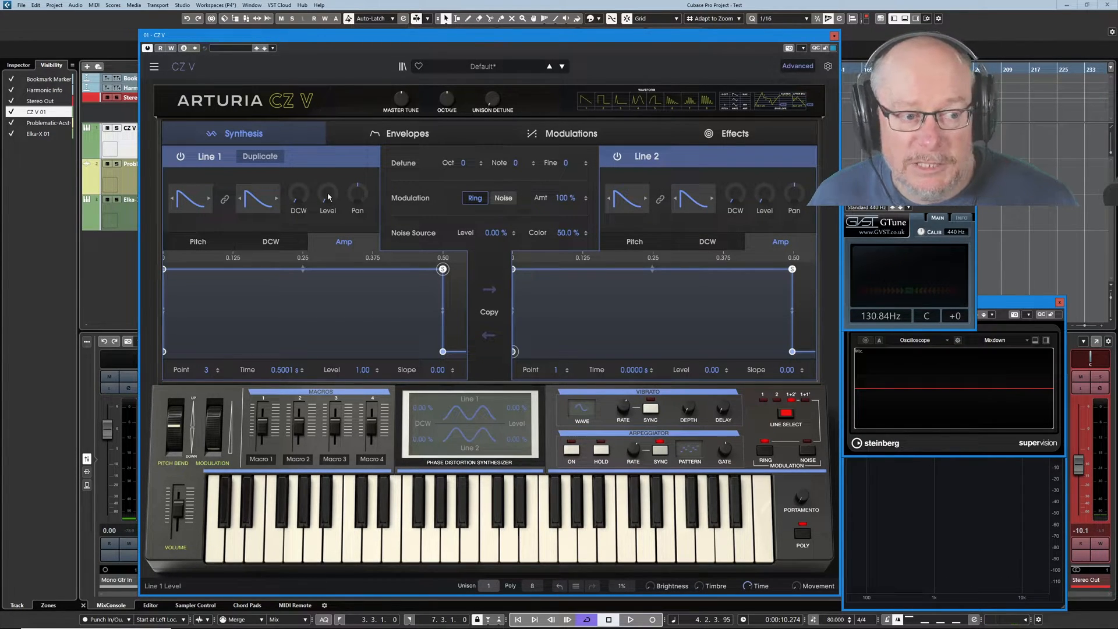
left_click_drag(336, 203, 336, 146)
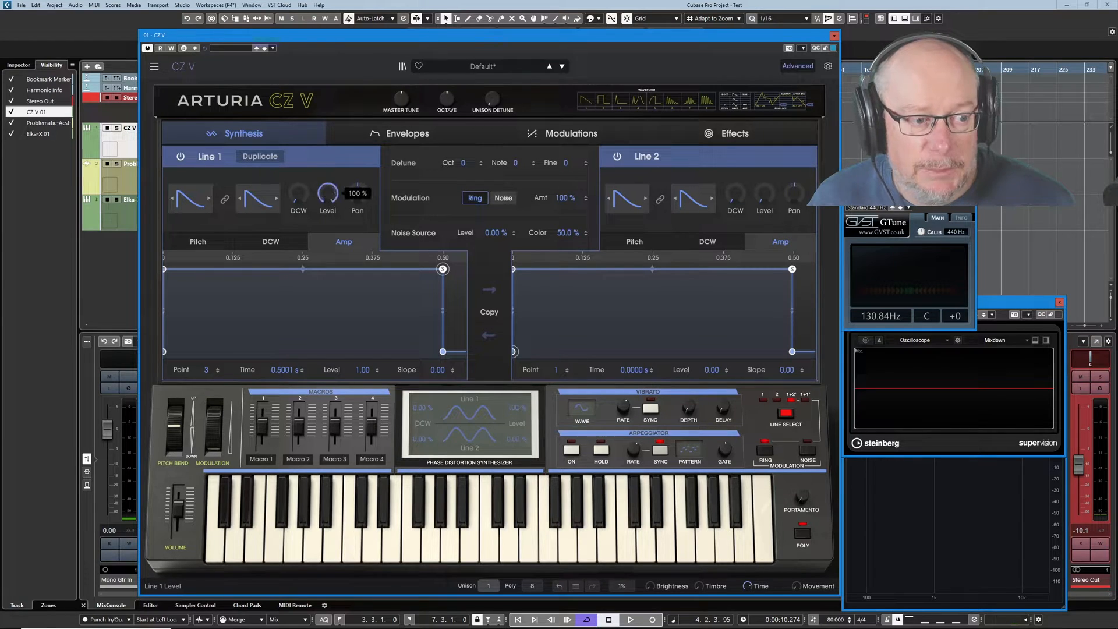
left_click_drag(330, 195, 331, 253)
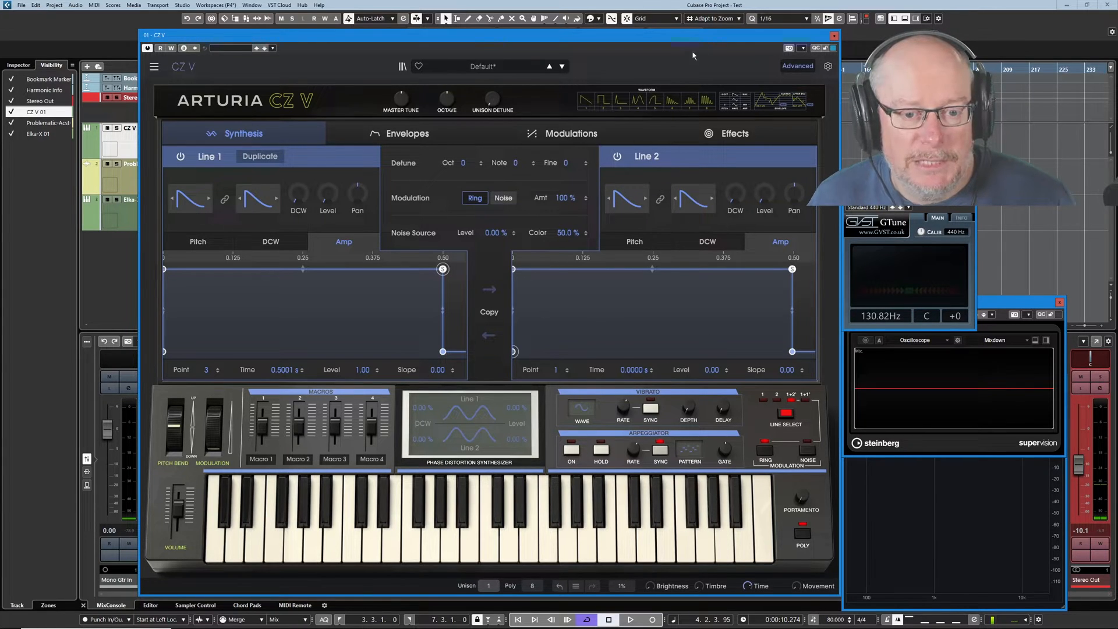
mouse_move(768, 201)
left_click_drag(767, 198, 769, 151)
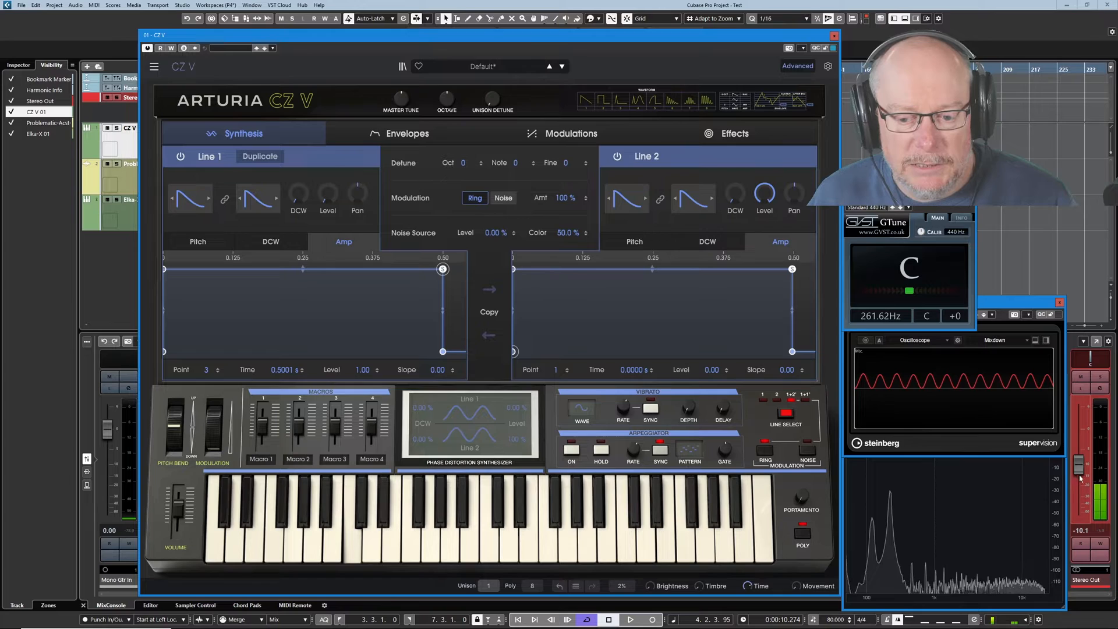
- Silence the Stereo Out fader and bring it back to -9.20, and compare ring modulation off and on, leaving it on
left_click_drag(1079, 466, 1078, 512)
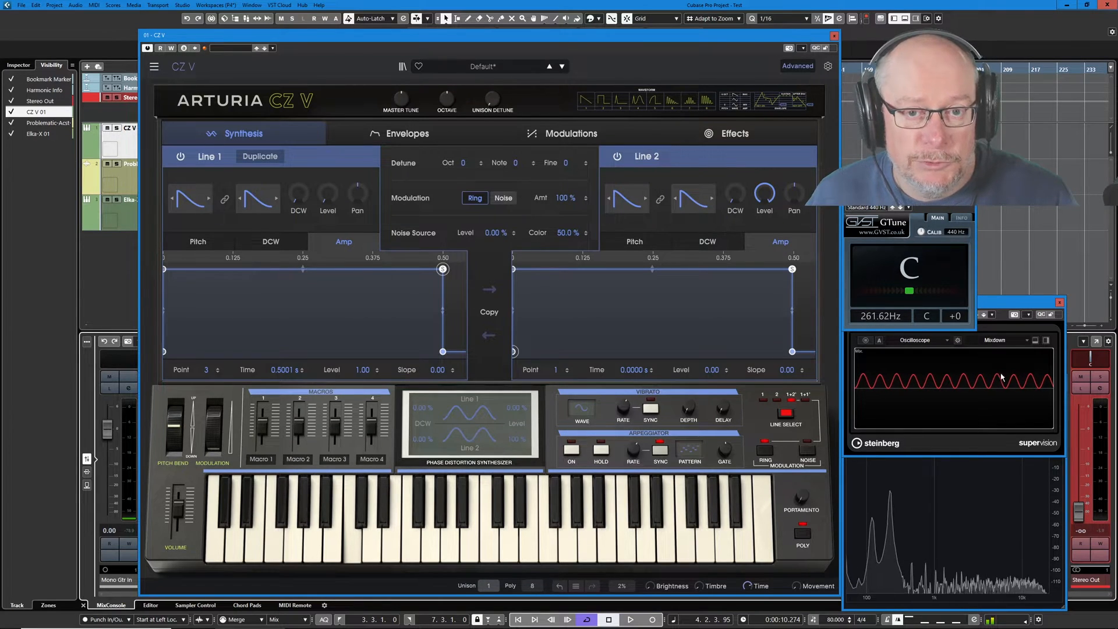
left_click_drag(1078, 518, 1081, 469)
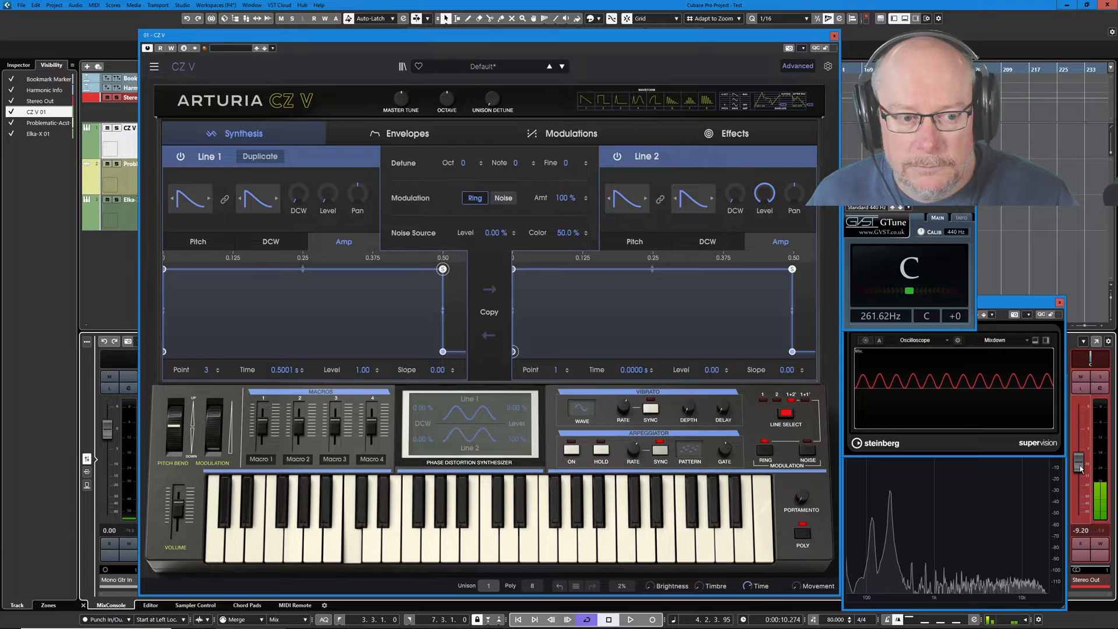
left_click(475, 198)
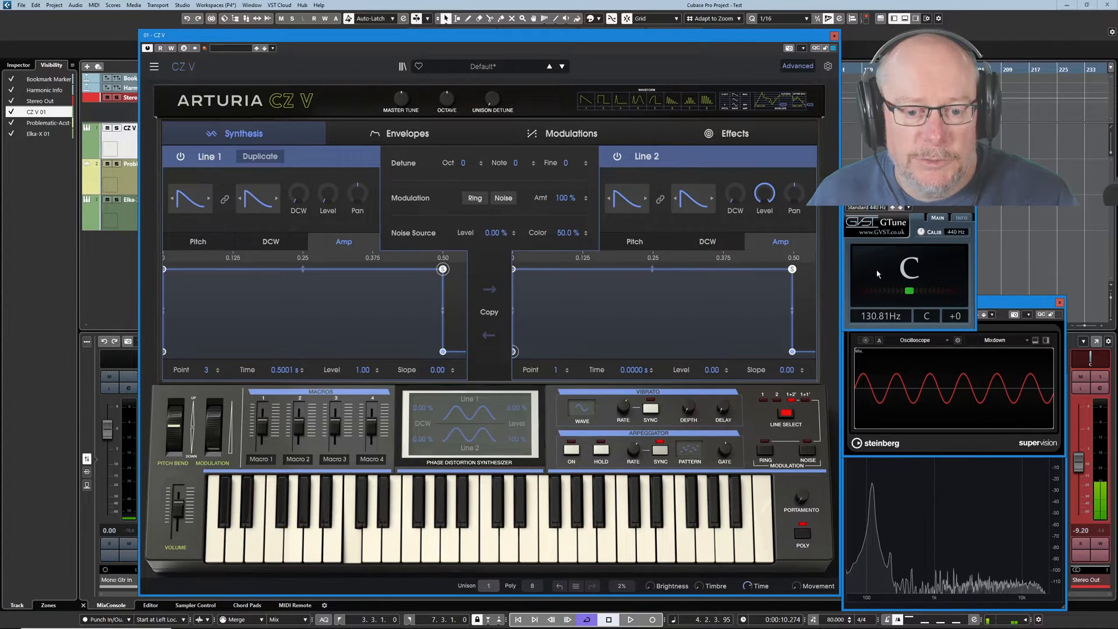
left_click(474, 198)
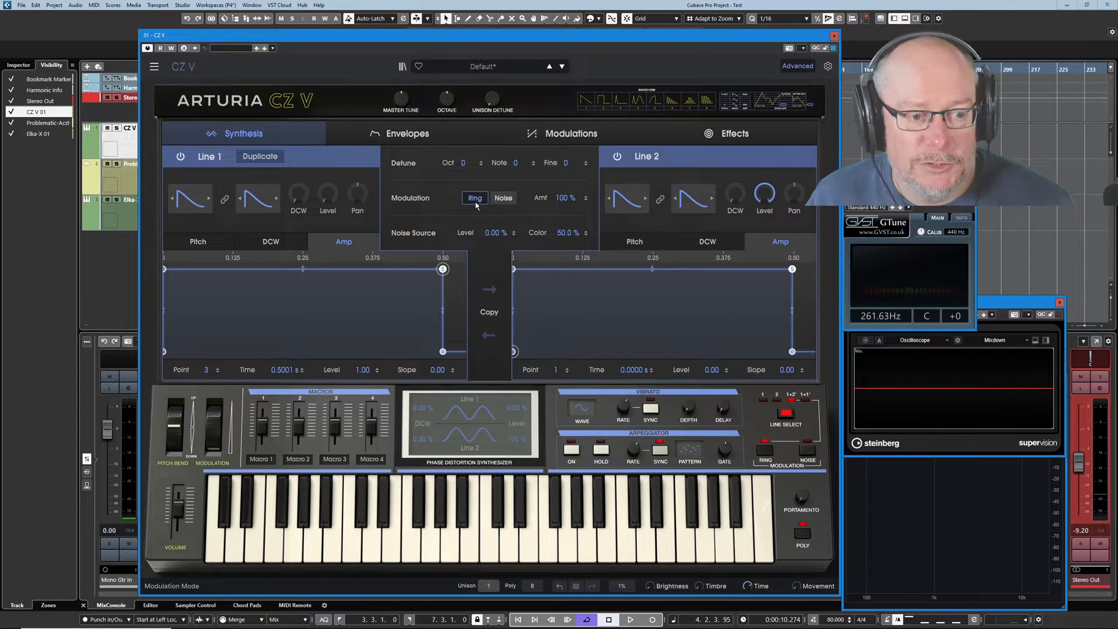
- Raise both lines' DCW amounts past halfway and detune Line 2 by 1 note, trying a fine detune of 22 before returning it to 0
left_click_drag(297, 206, 297, 177)
left_click_drag(735, 195, 734, 174)
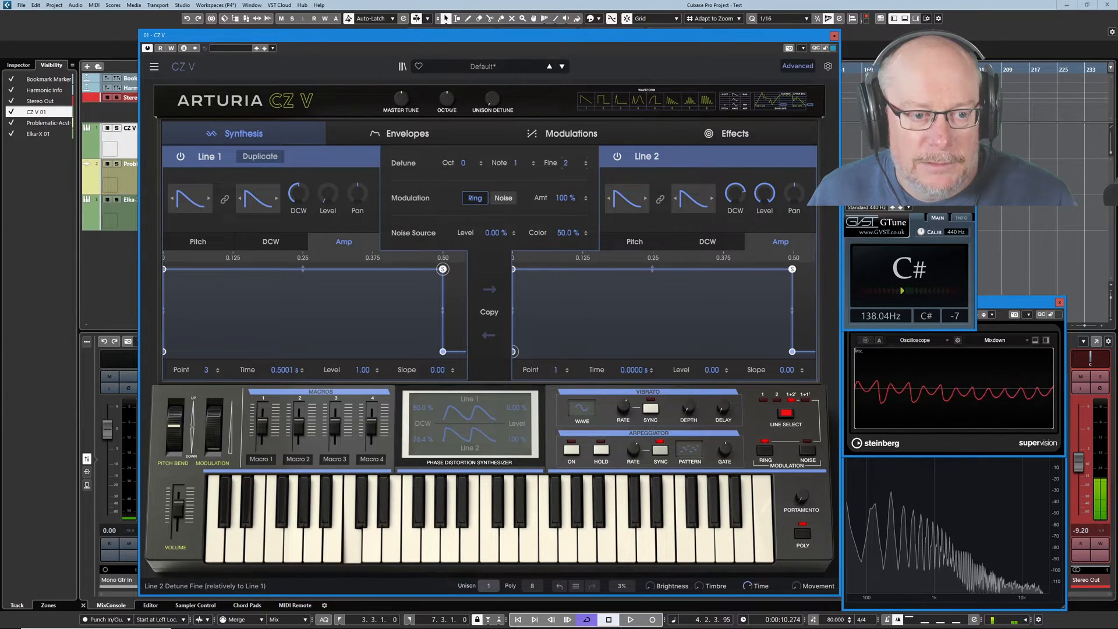
left_click_drag(567, 163, 567, 150)
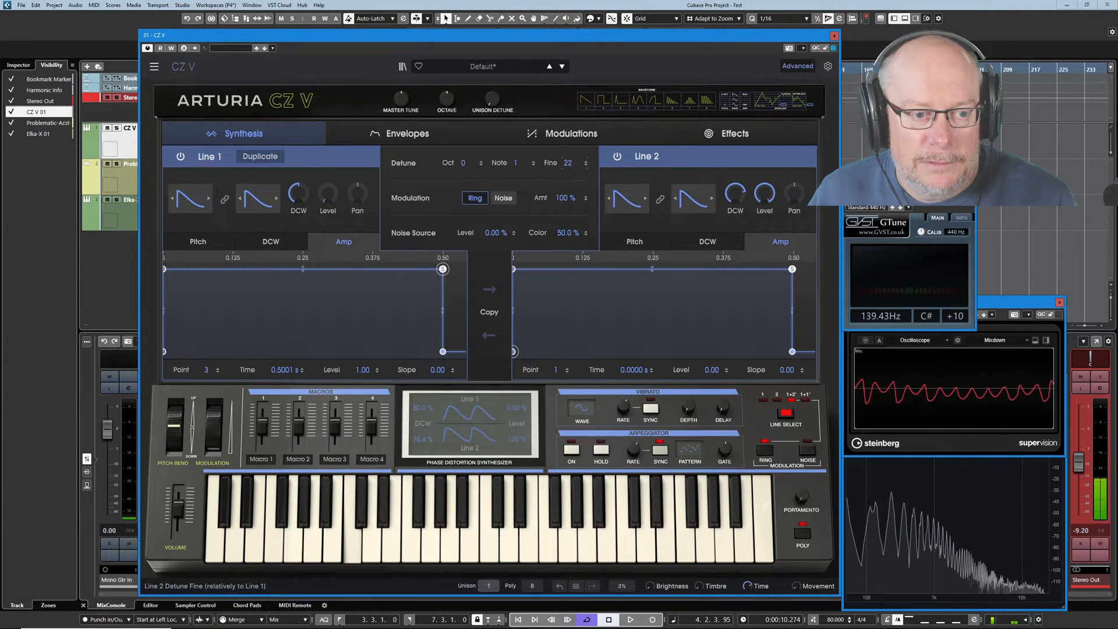
left_click_drag(567, 163, 567, 209)
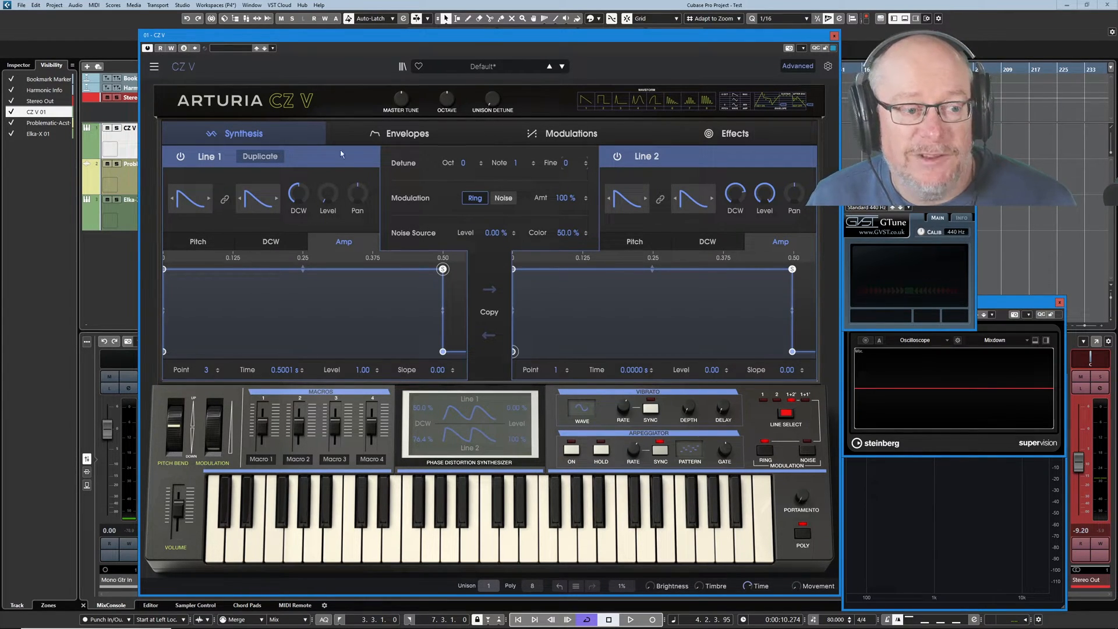
- Audition the ring-modulated lines by raising Line 1's level to 100%, lowering Line 2's level, and returning Line 1's level to 0%
mouse_move(331, 201)
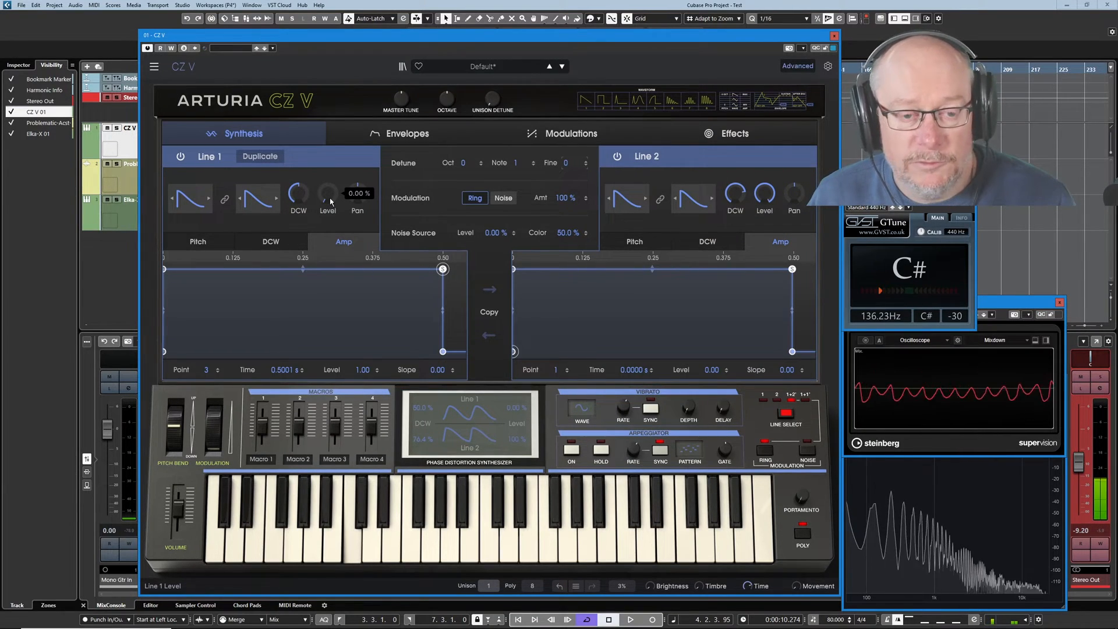
left_click_drag(326, 202, 327, 145)
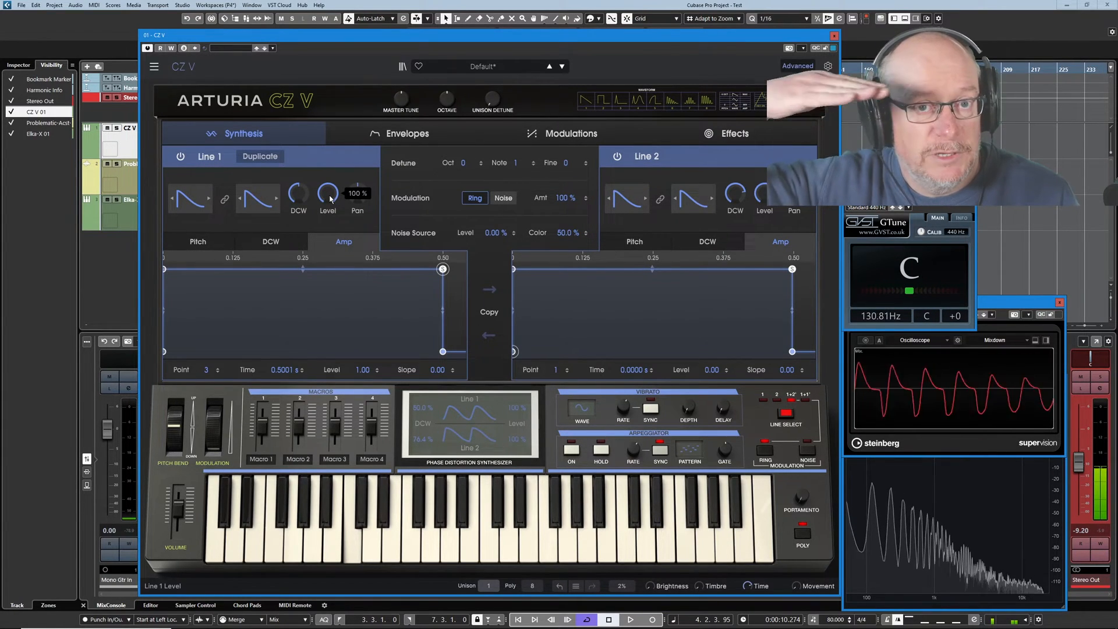
left_click_drag(765, 194, 764, 224)
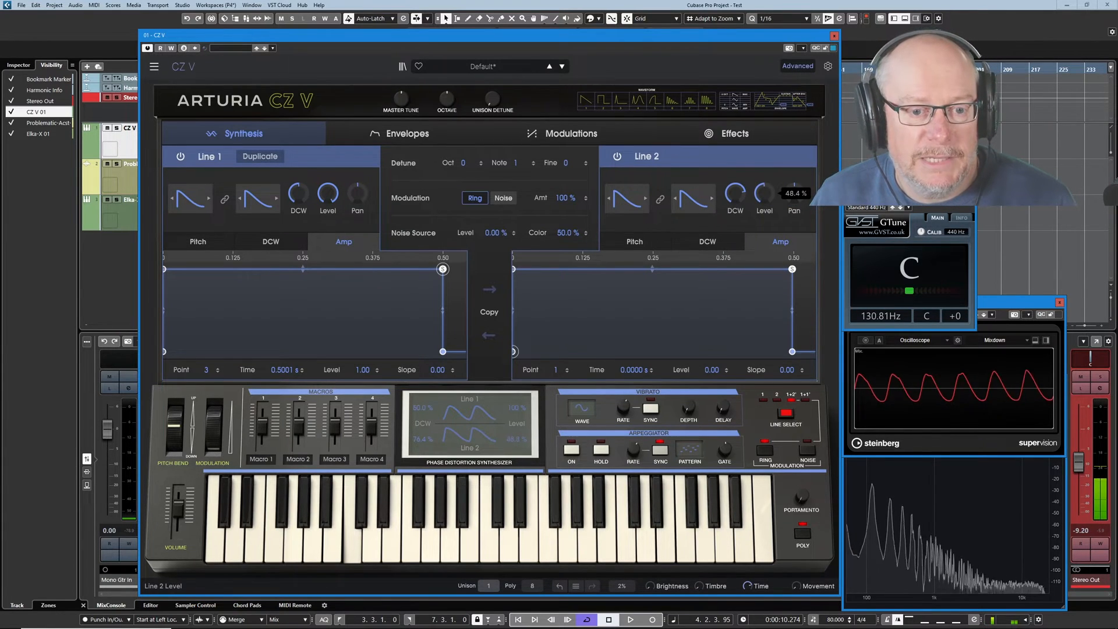
left_click_drag(327, 194, 327, 250)
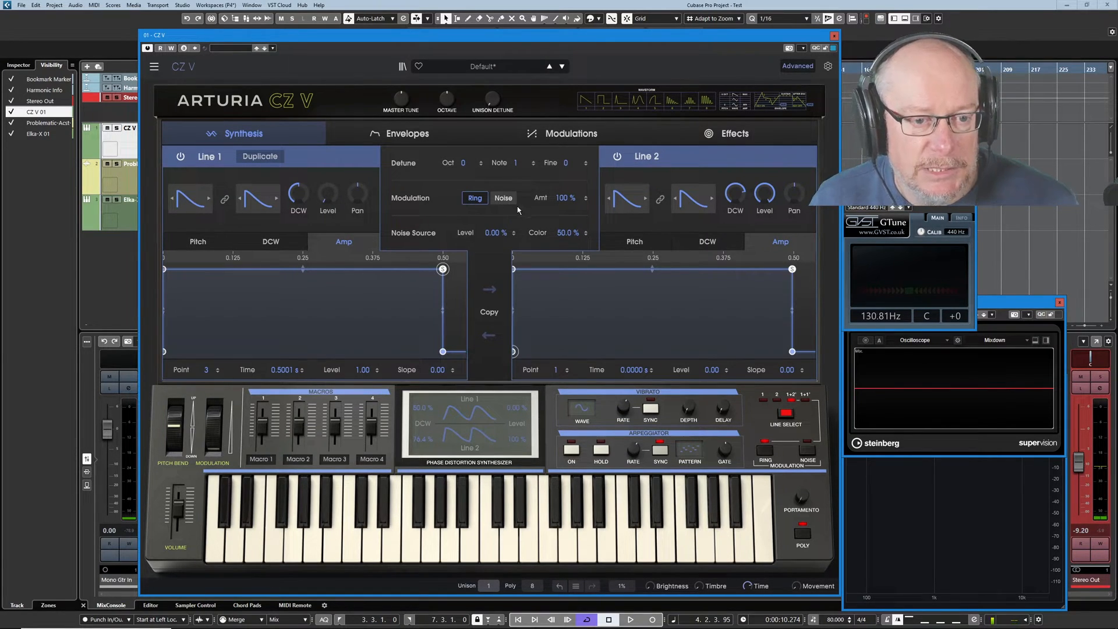
- Replace ring modulation with noise modulation, switching between the two types to compare them and leaving noise on
left_click(476, 198)
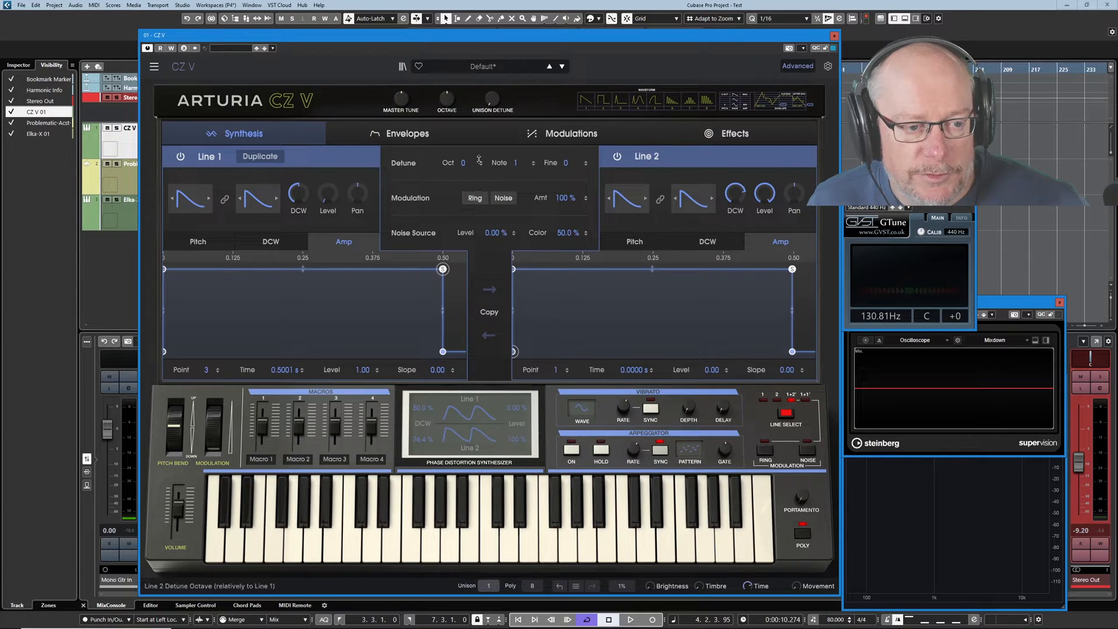
left_click(504, 199)
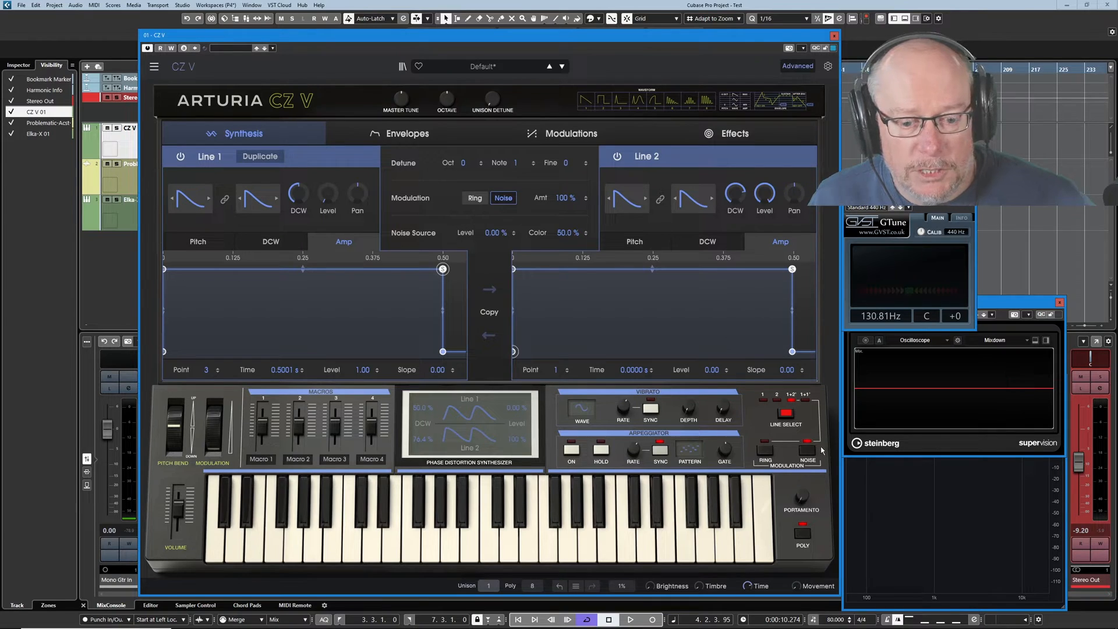
left_click(764, 445)
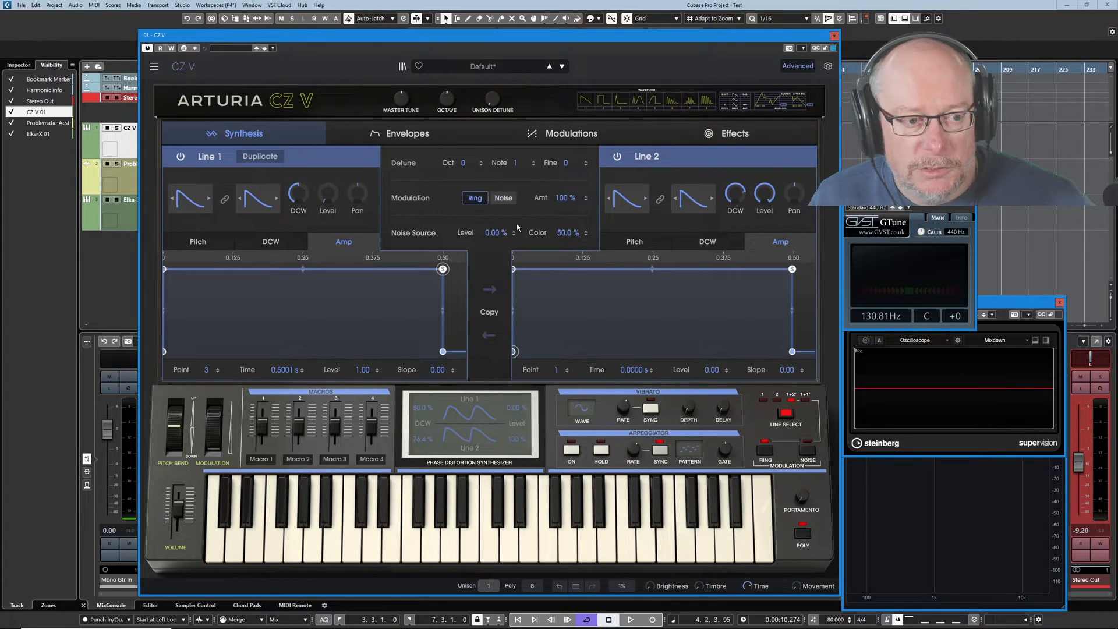
left_click(808, 450)
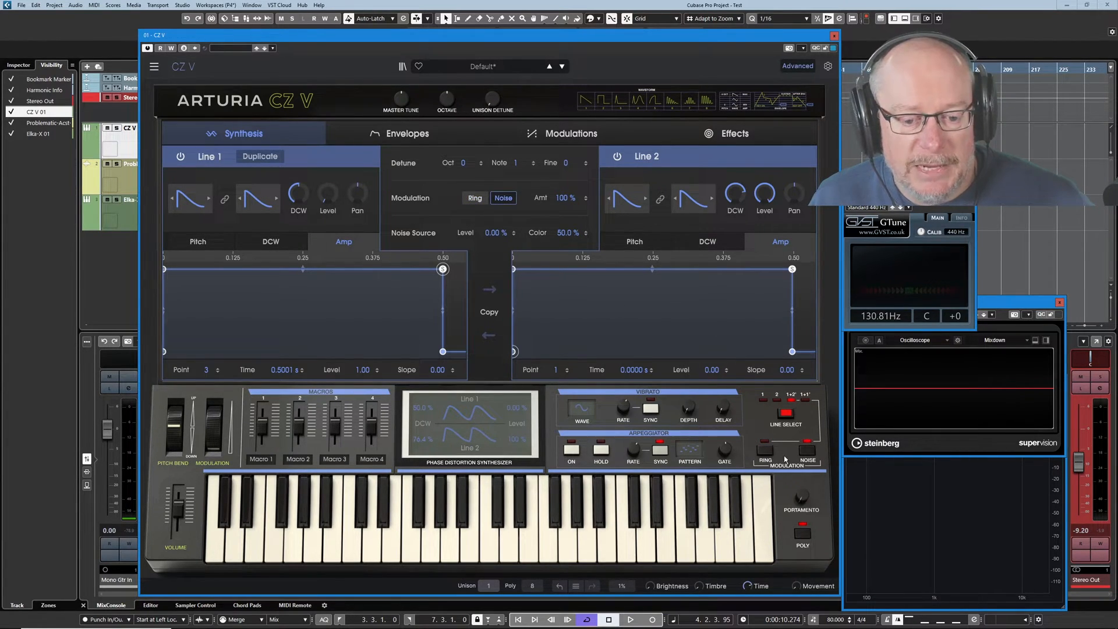
left_click(765, 449)
left_click(809, 447)
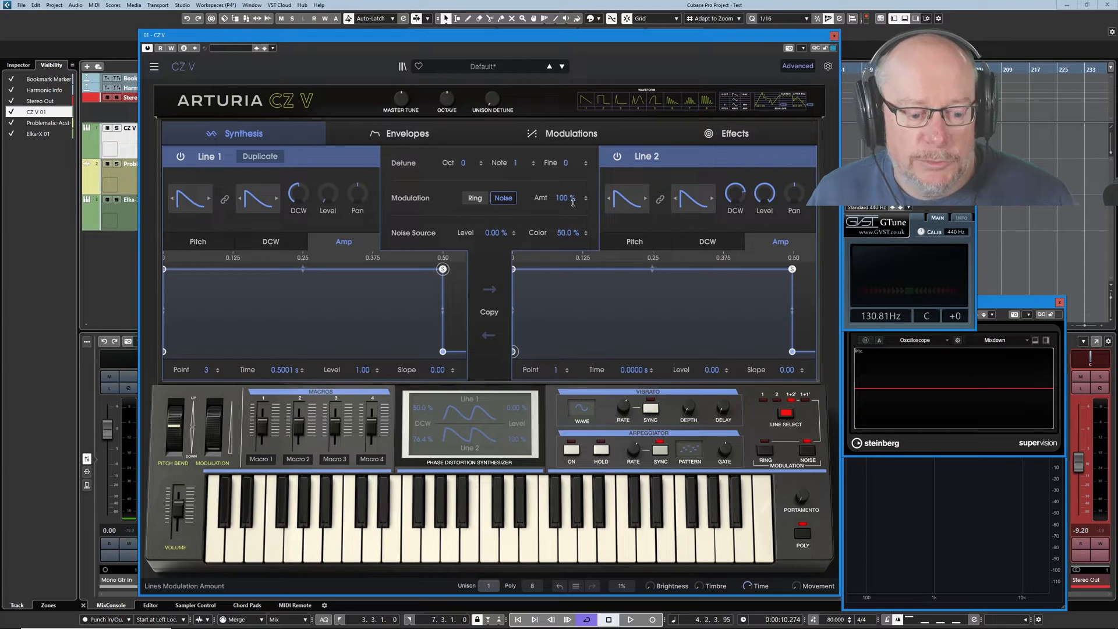
- Sweep the noise modulation amount from 0% up to 81.2% and back to 0%, with Line 2's note detune at 0
left_click_drag(567, 200, 568, 258)
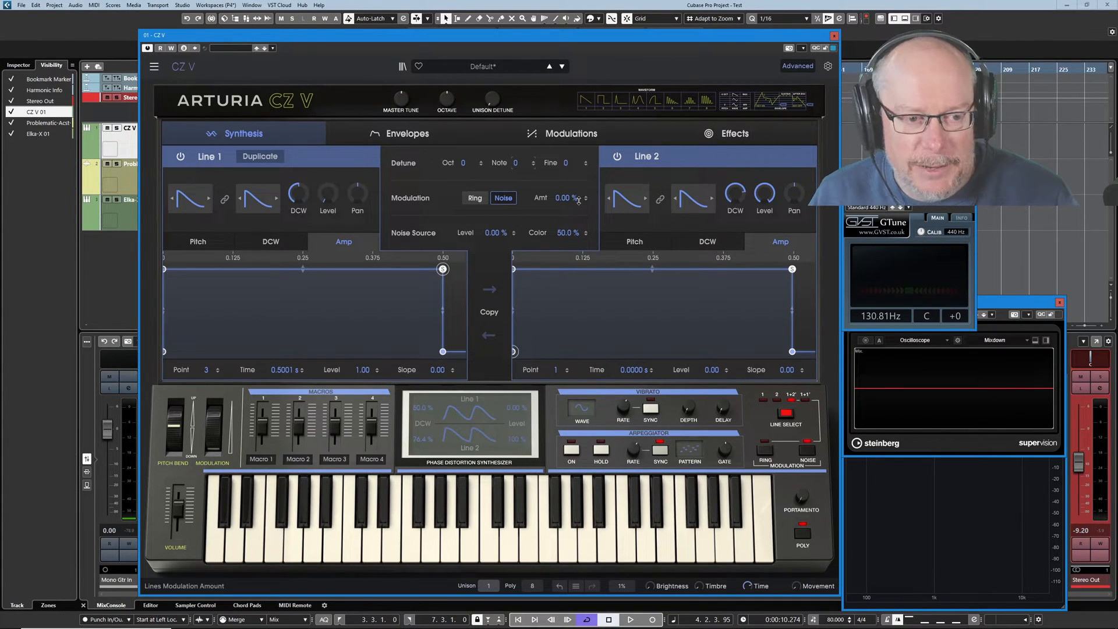
left_click_drag(563, 200, 561, 137)
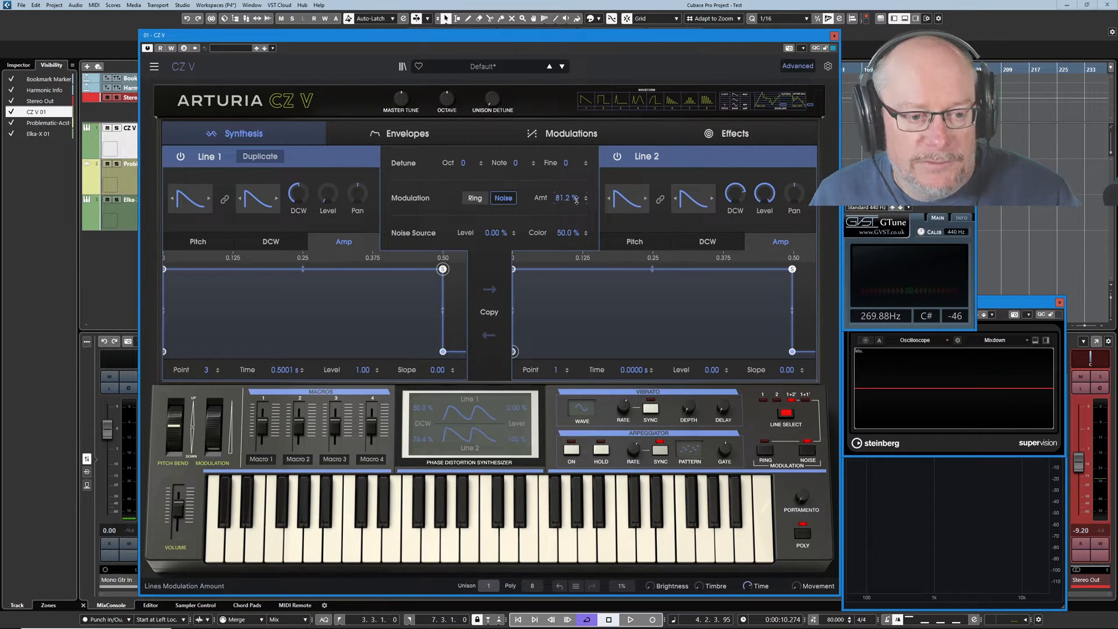
left_click_drag(568, 197, 568, 172)
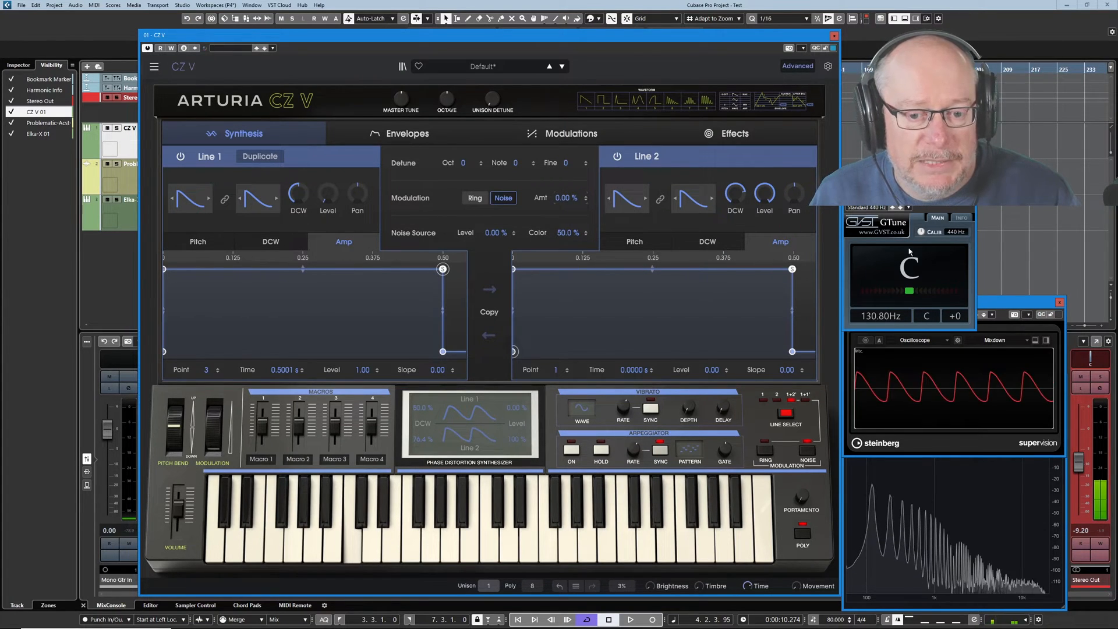
- Raise the noise modulation amount through 6% and 81.6% to 98.8%, with the noise color at 100%
scroll(564, 197, "up", 6)
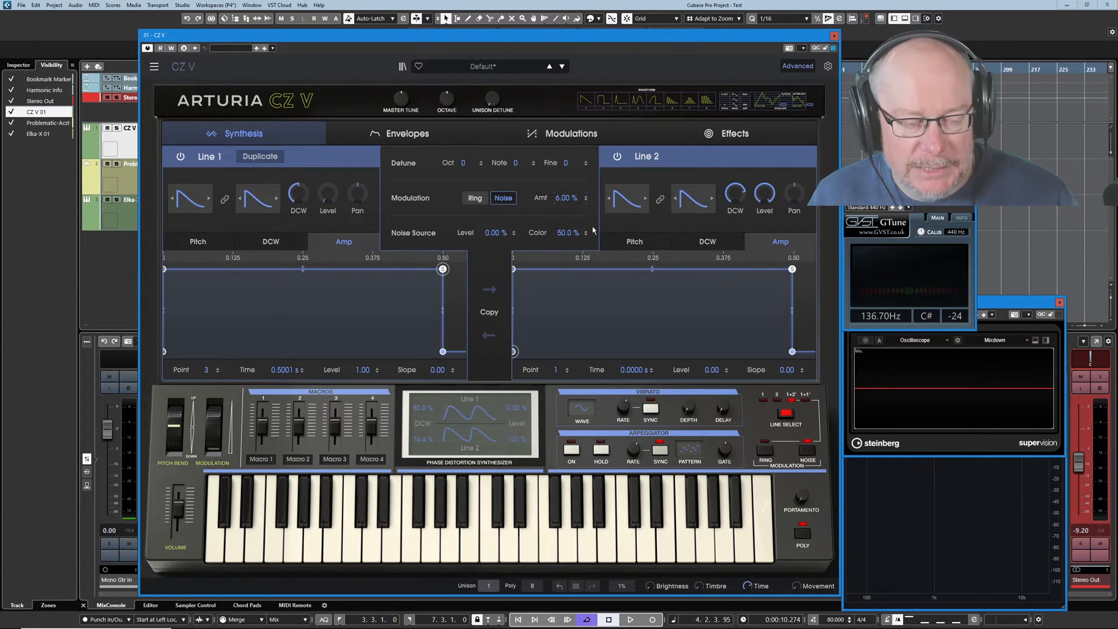
left_click_drag(564, 197, 566, 175)
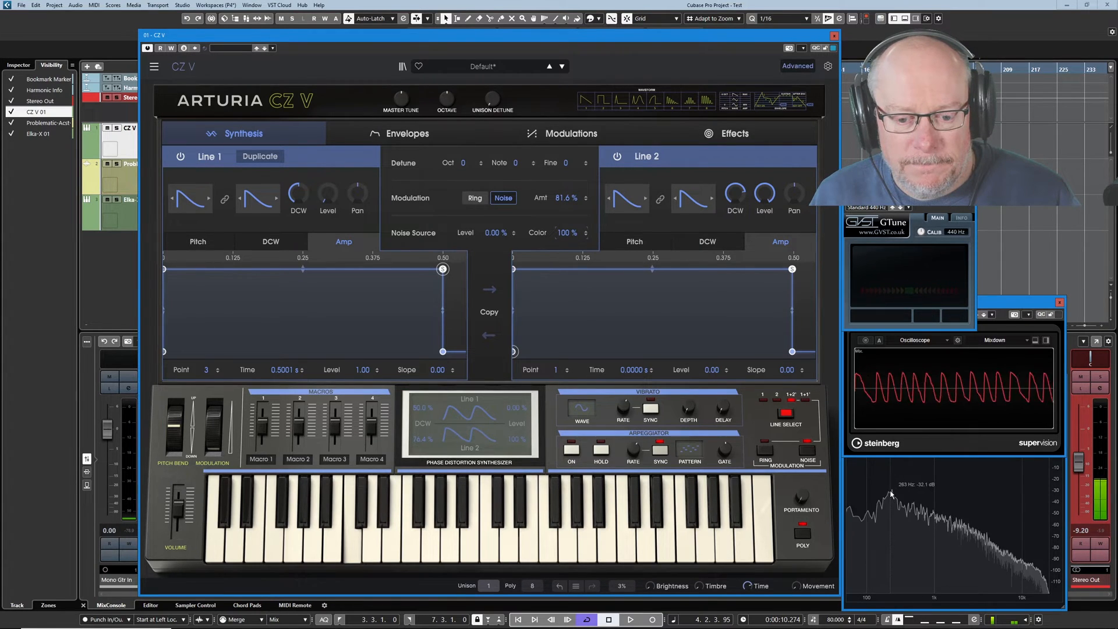
left_click_drag(565, 198, 565, 174)
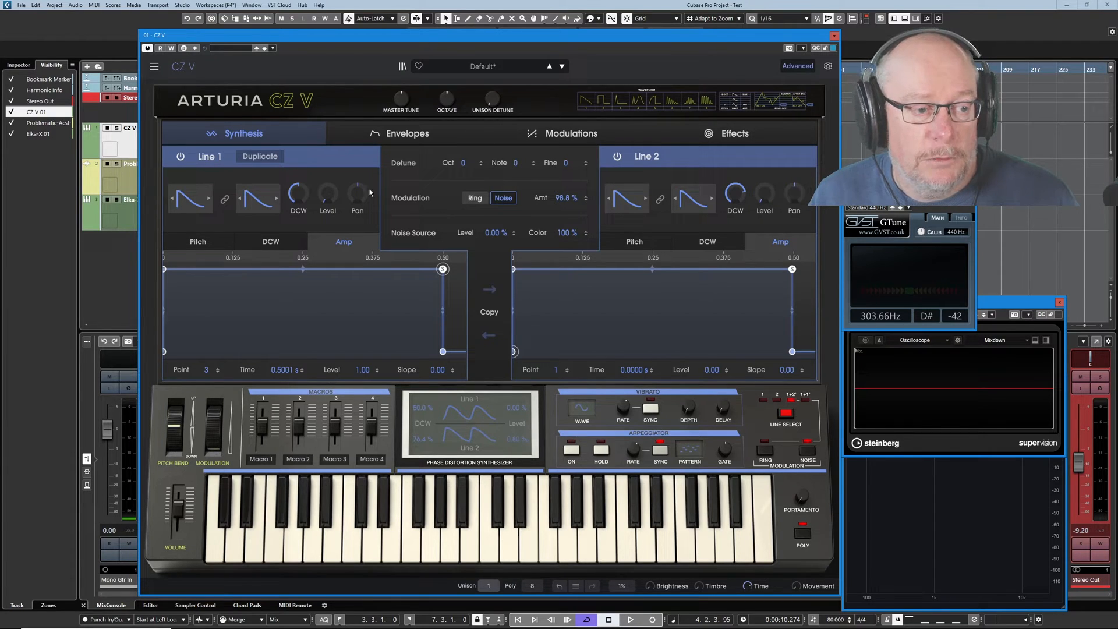
- Audition Line 1's level at 100% before returning it to 0%, and turn off noise modulation with its amount at 0%
left_click_drag(331, 199, 331, 117)
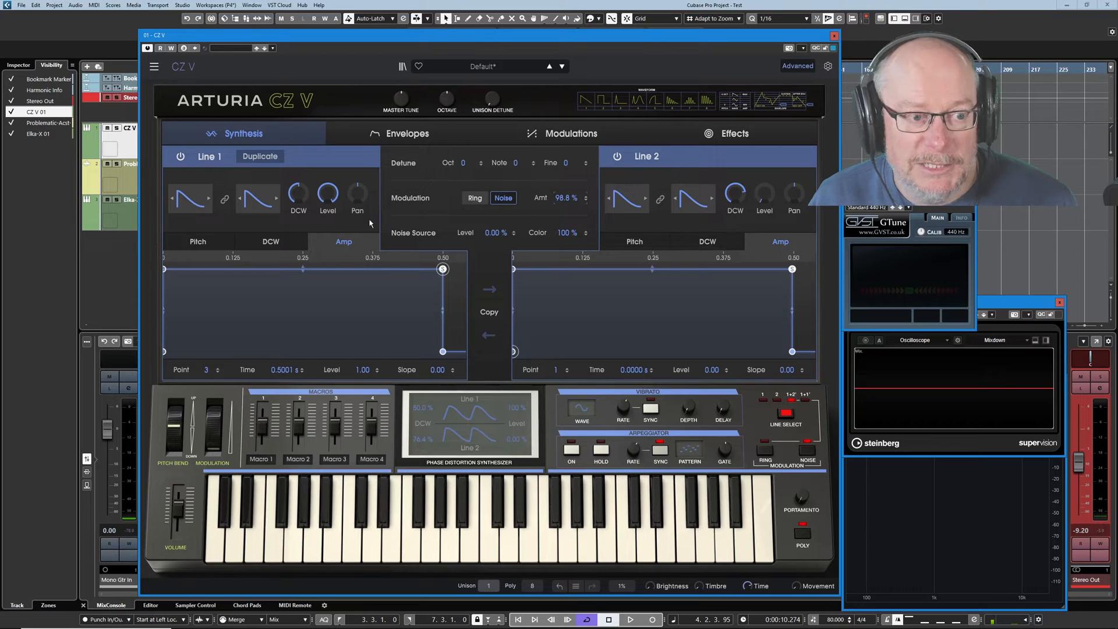
mouse_move(331, 201)
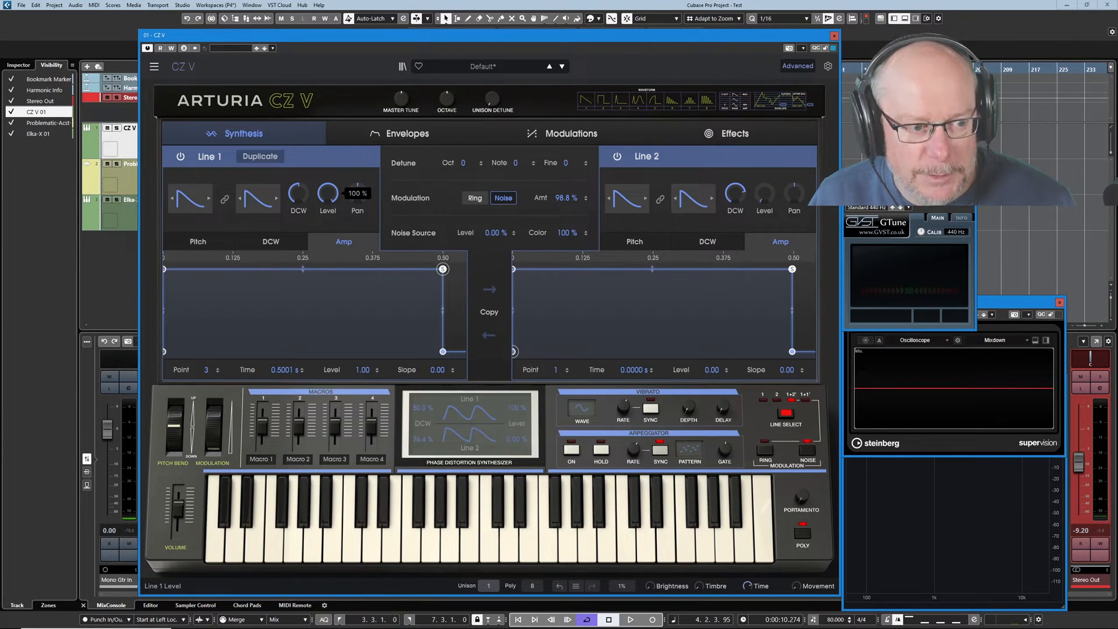
left_click_drag(331, 200, 330, 248)
left_click(502, 198)
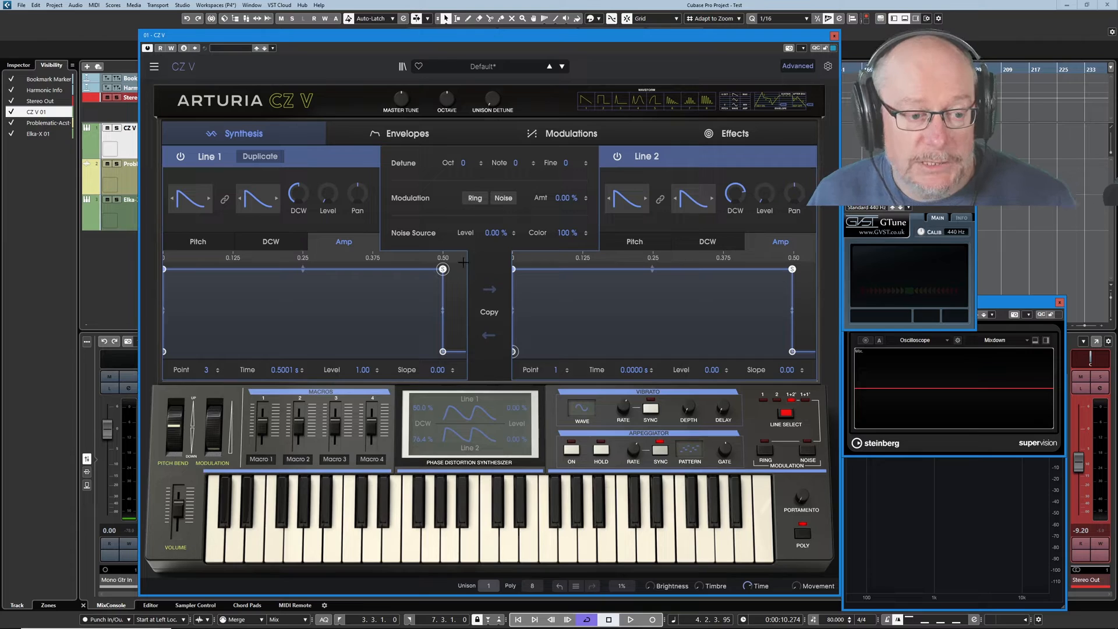
- Set the noise source level to 100% and bring both lines' levels up to about halfway
left_click_drag(495, 232, 495, 134)
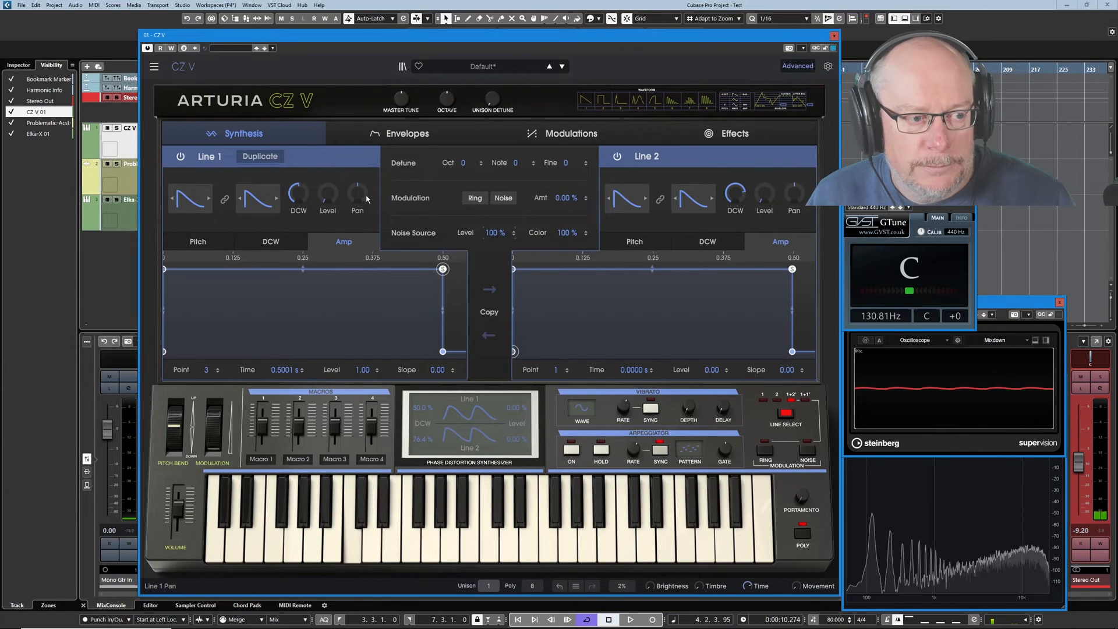
left_click_drag(328, 194, 327, 182)
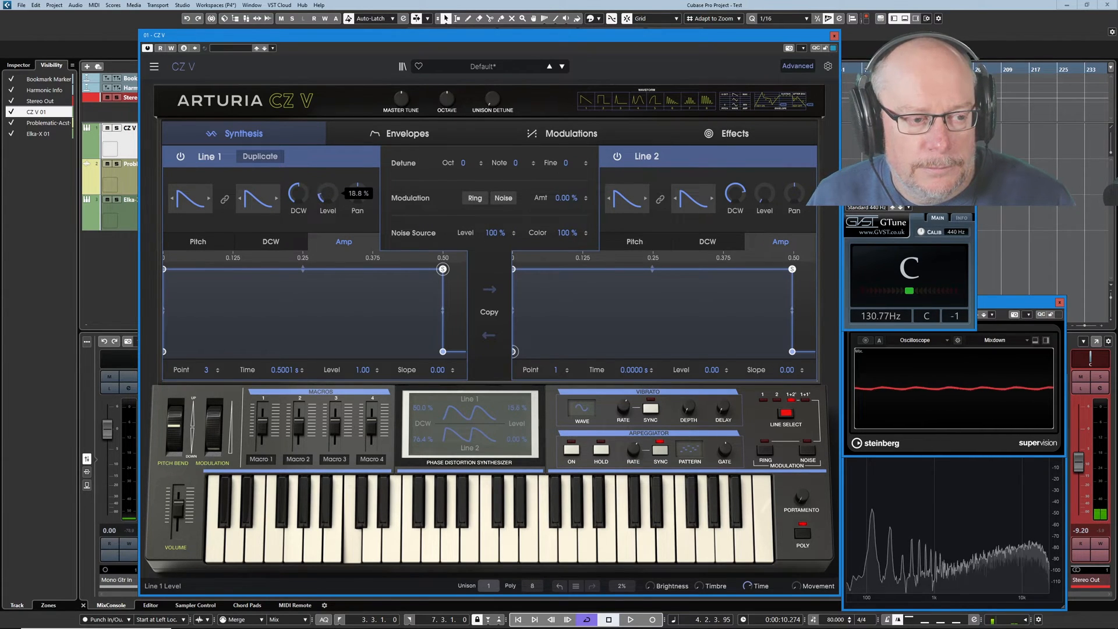
left_click_drag(767, 200, 767, 180)
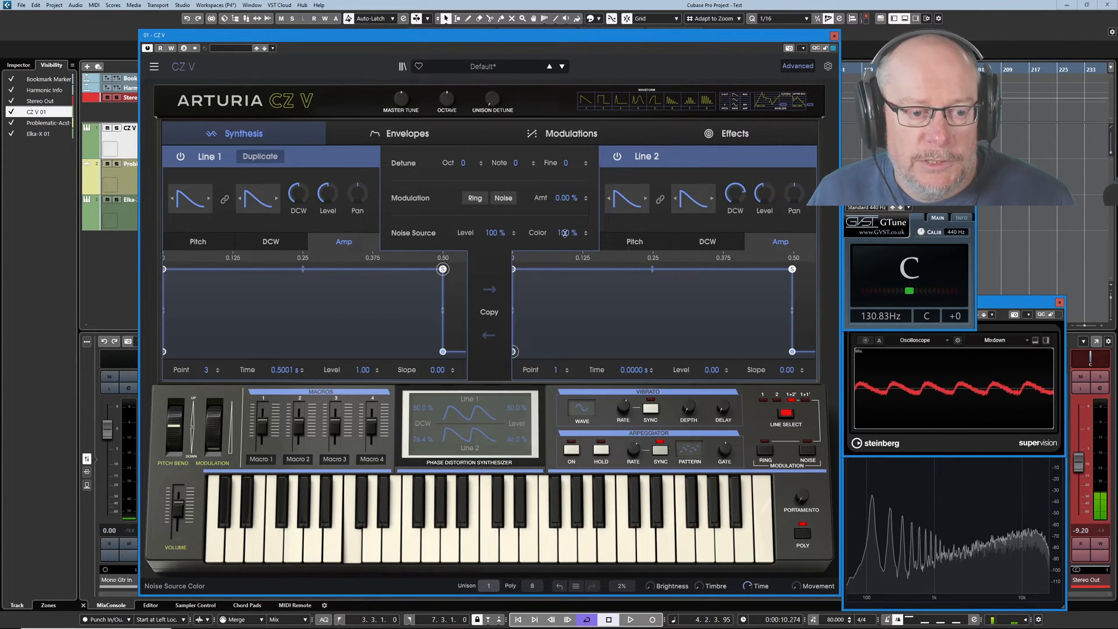
- Audition noise source colors by lowering the color to 40.8% and 0%, and raising it to 64.8%
left_click_drag(564, 232, 564, 267)
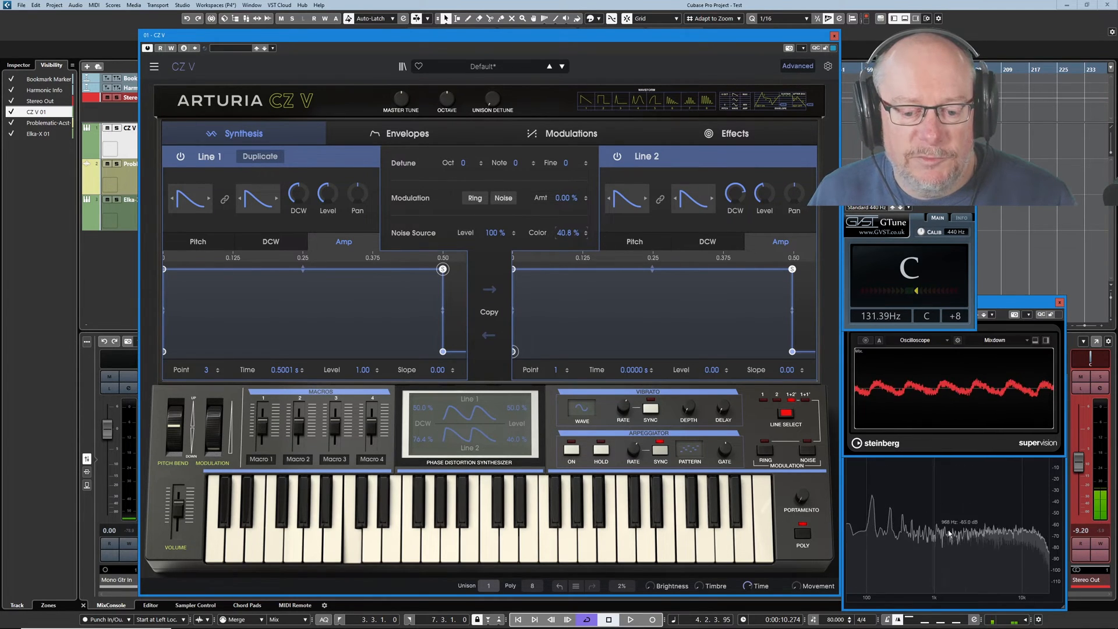
double_click(565, 232)
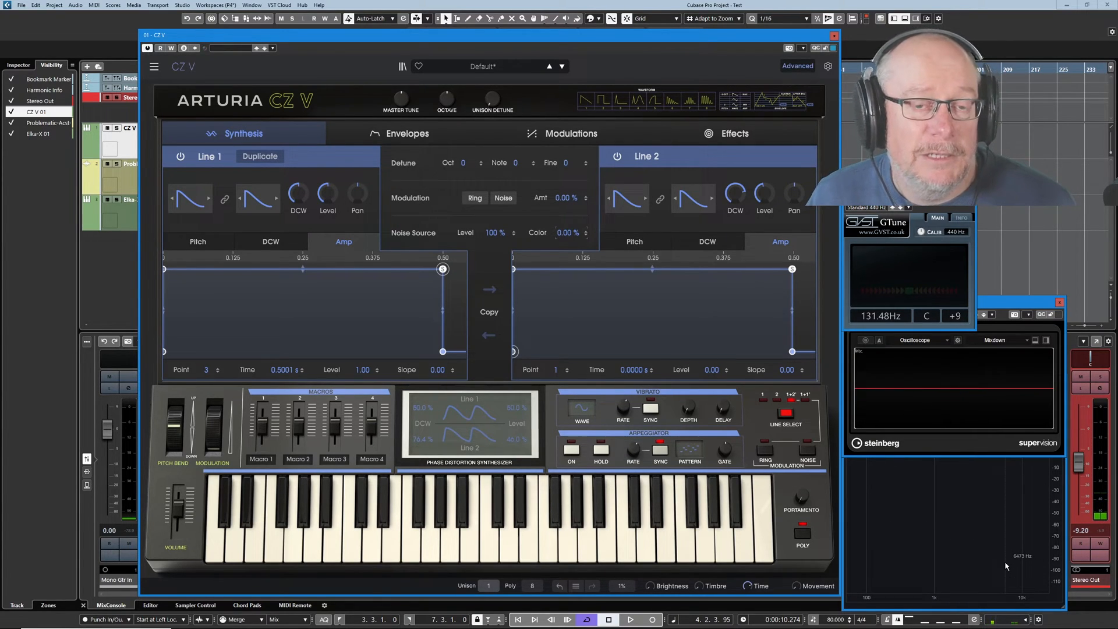
left_click_drag(546, 224, 568, 196)
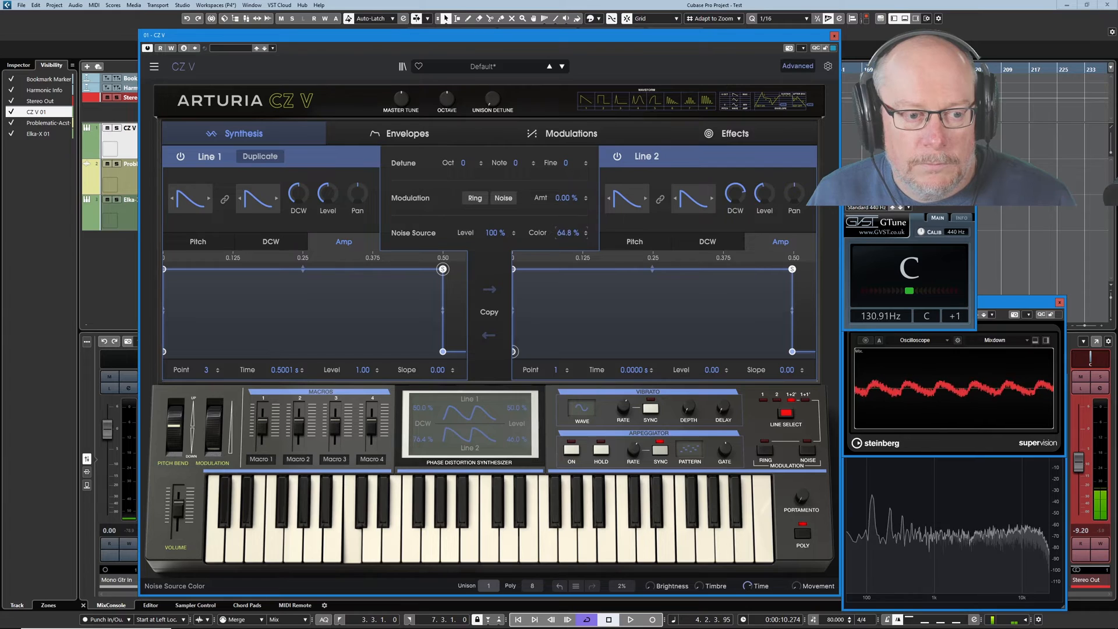
- Reset the patch to the unmodified Default preset and set the polyphony to 32 voices
left_click(562, 67)
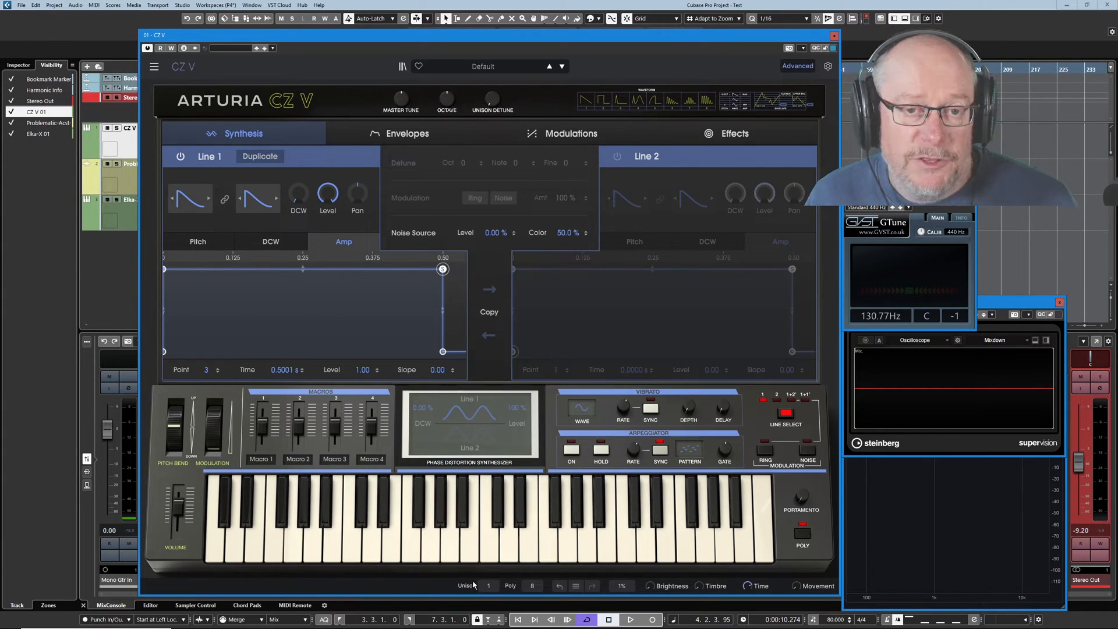
left_click(532, 586)
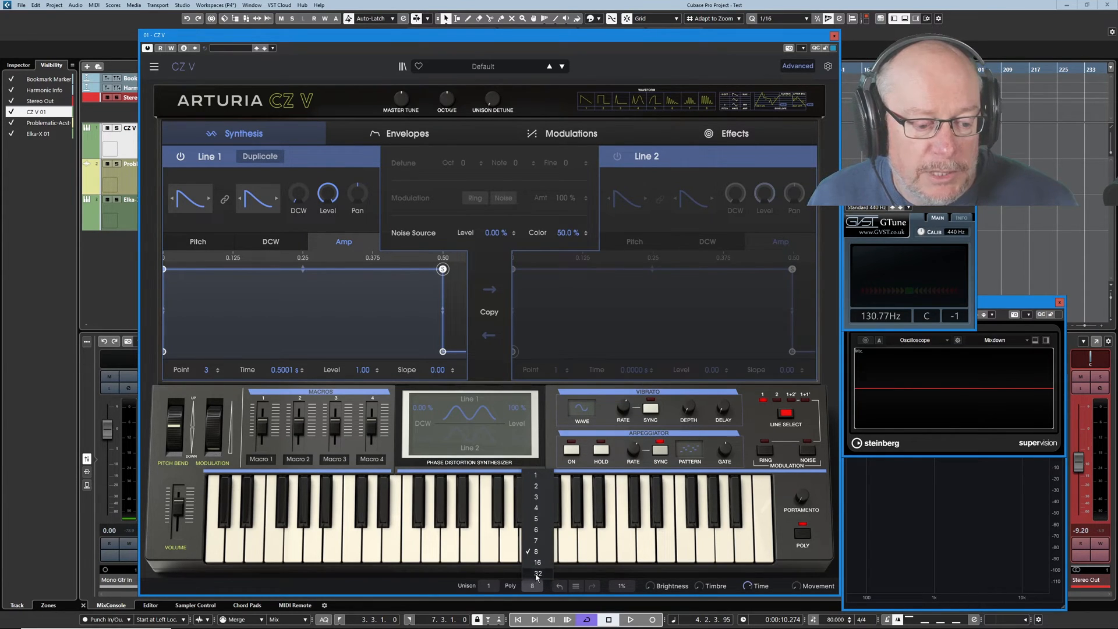
left_click(537, 574)
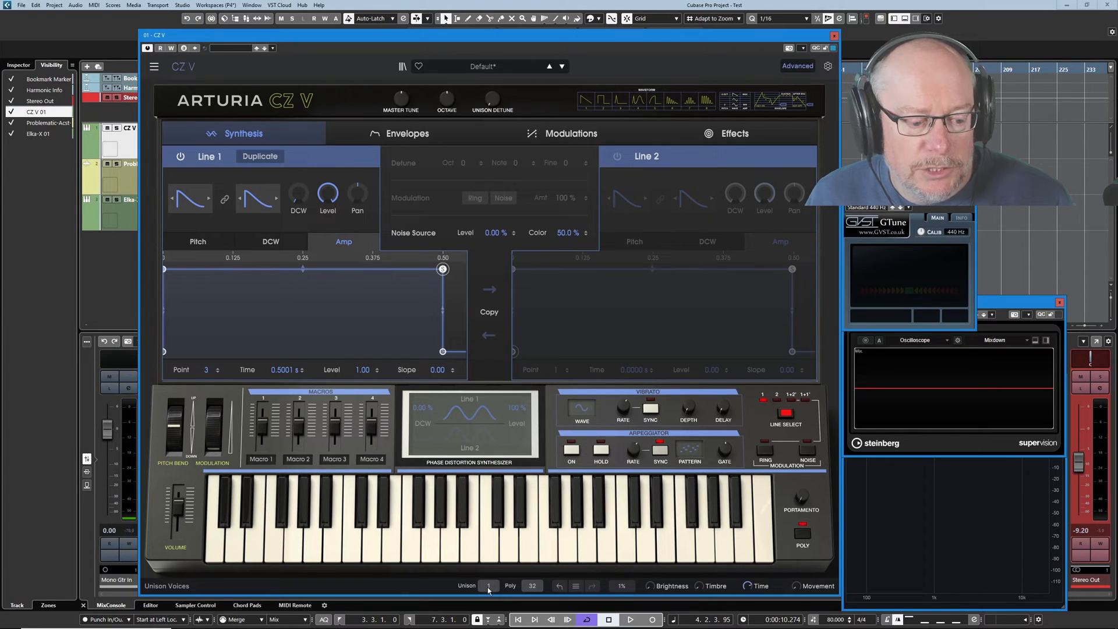
- Compare one and two unison voices on the held note, leaving unison at 2
left_click(488, 585)
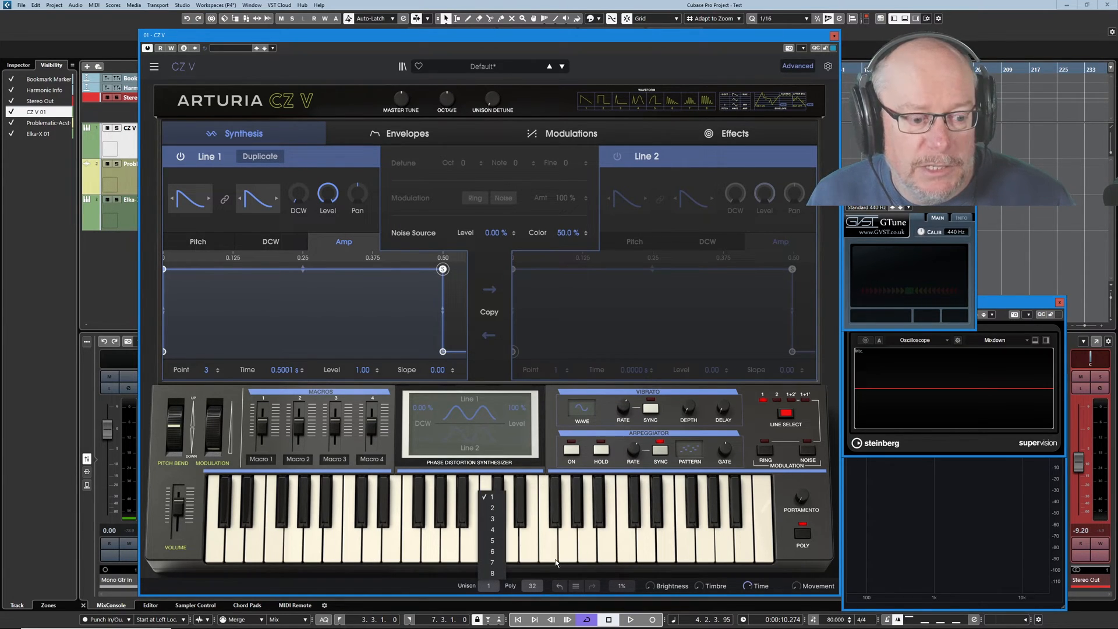
left_click(493, 508)
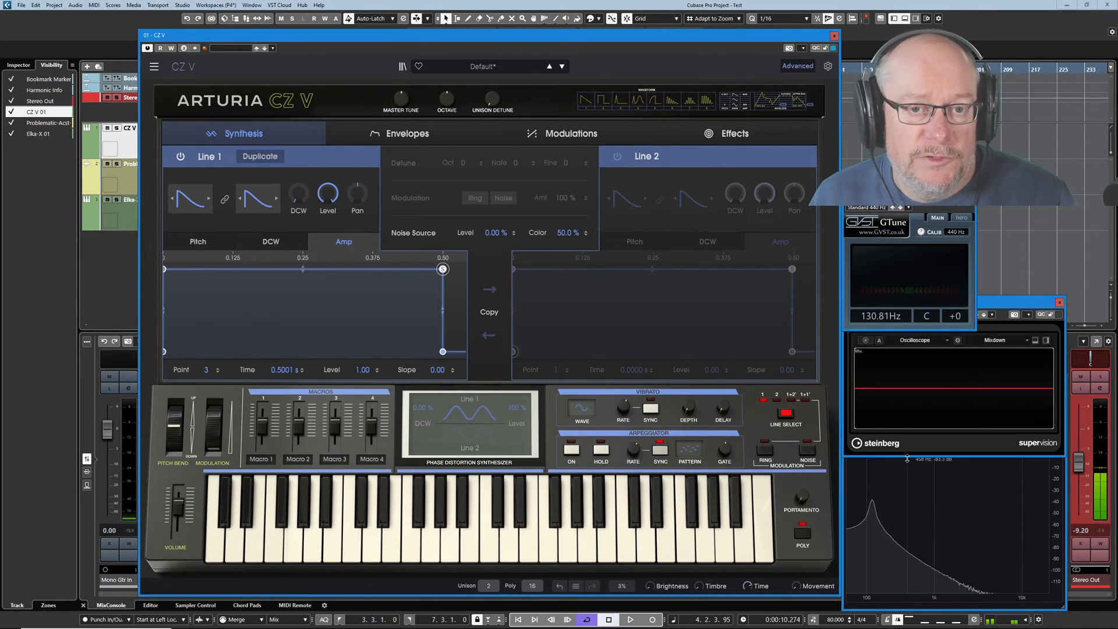
left_click(488, 585)
left_click(492, 497)
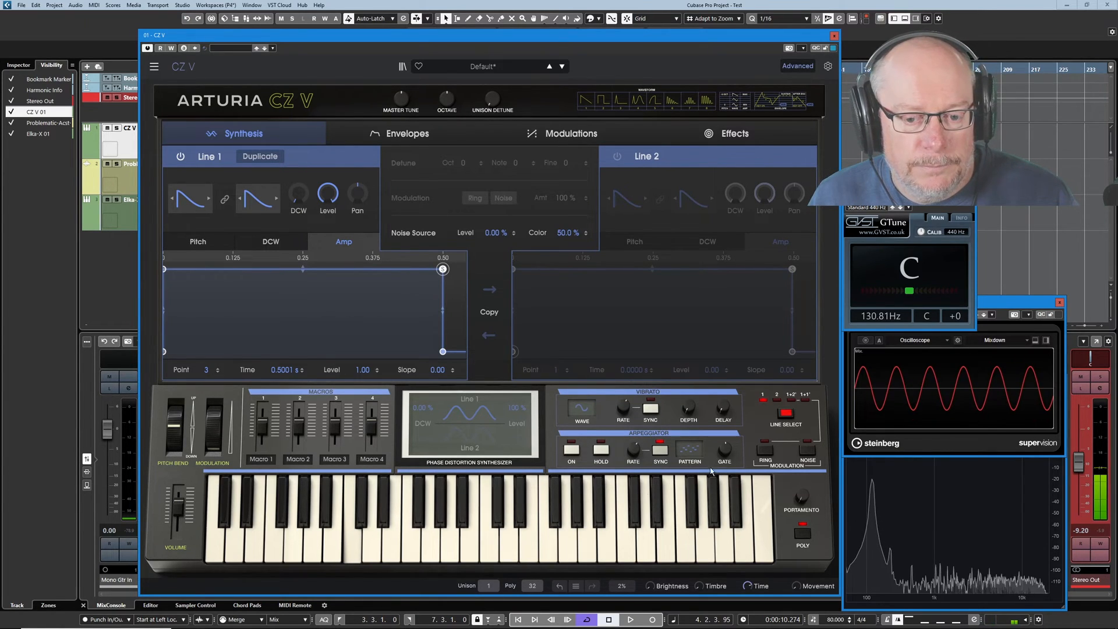
left_click(488, 586)
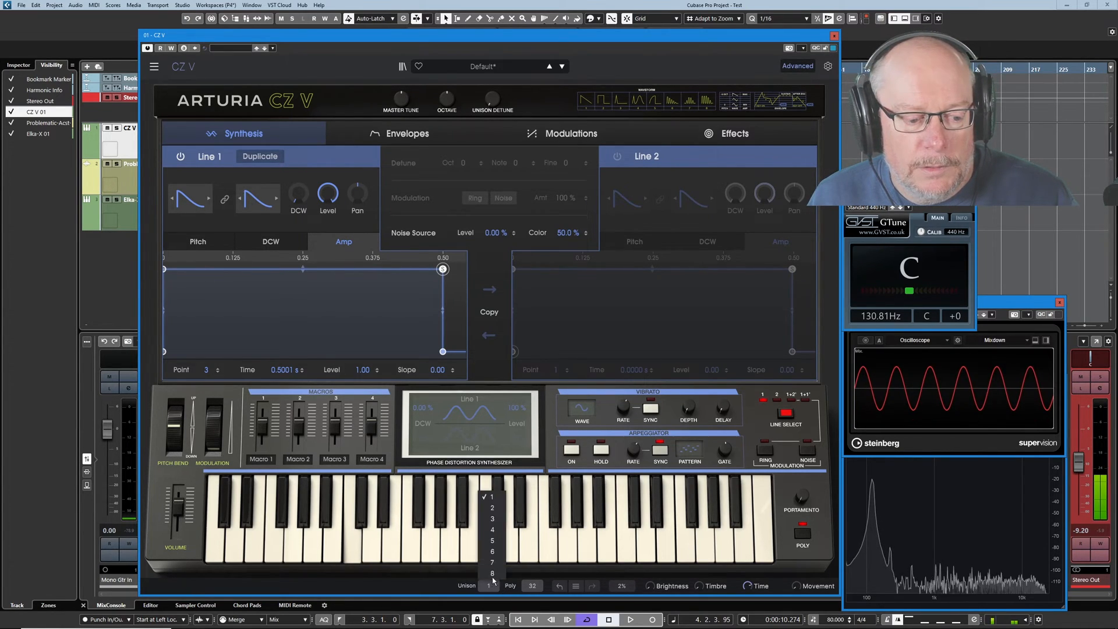
left_click(489, 512)
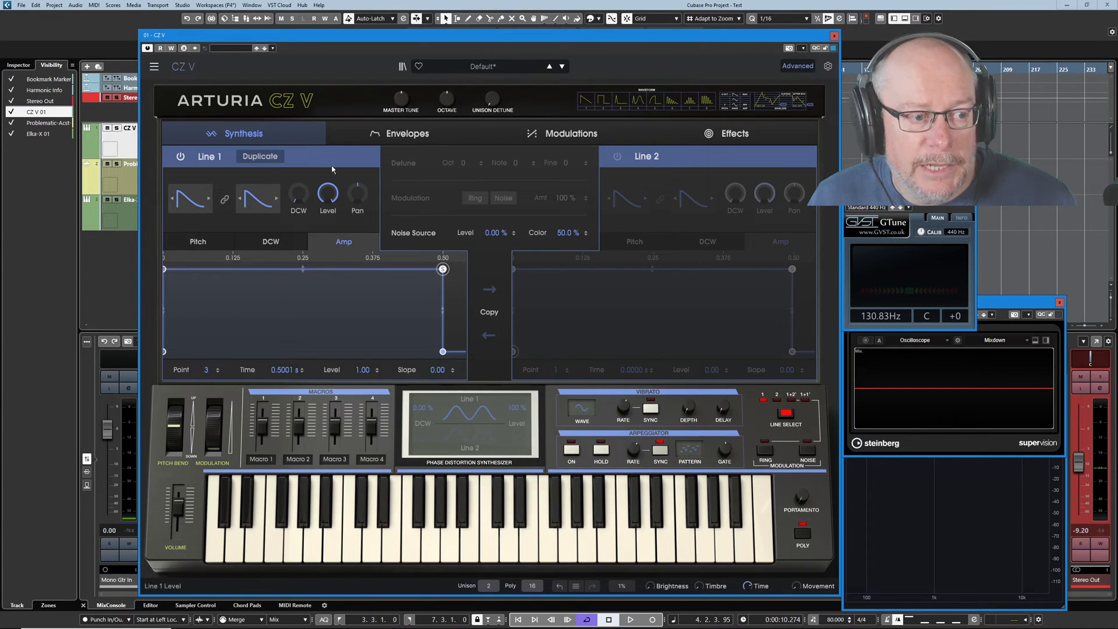
- Set Line 1's DCW to 35.6% and raise the Stereo Out fader to -7.74
left_click_drag(298, 194, 298, 173)
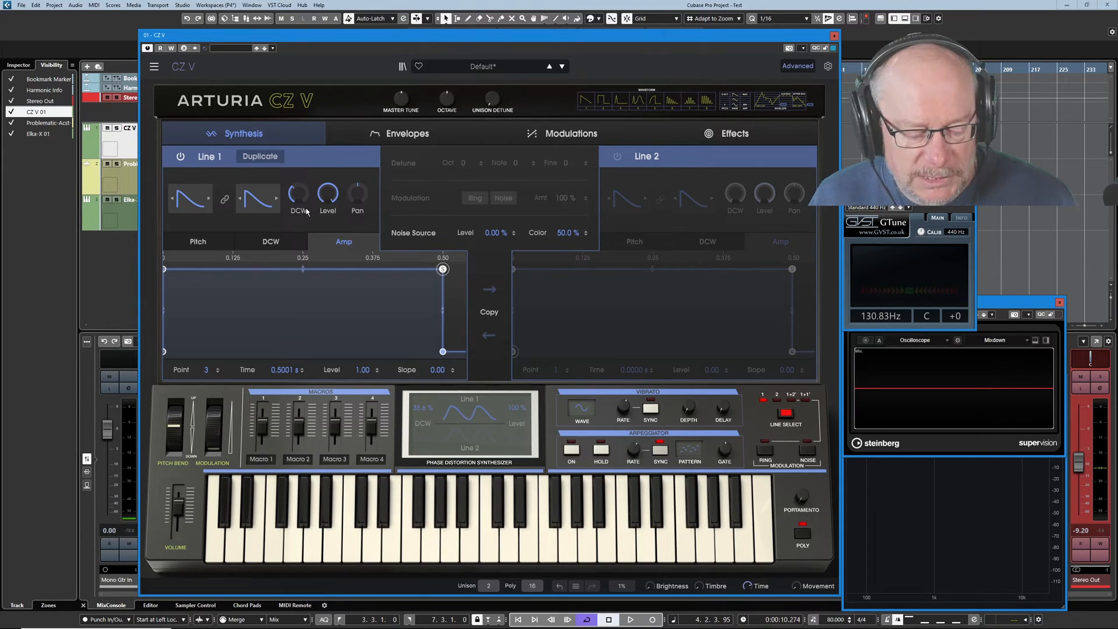
mouse_move(299, 193)
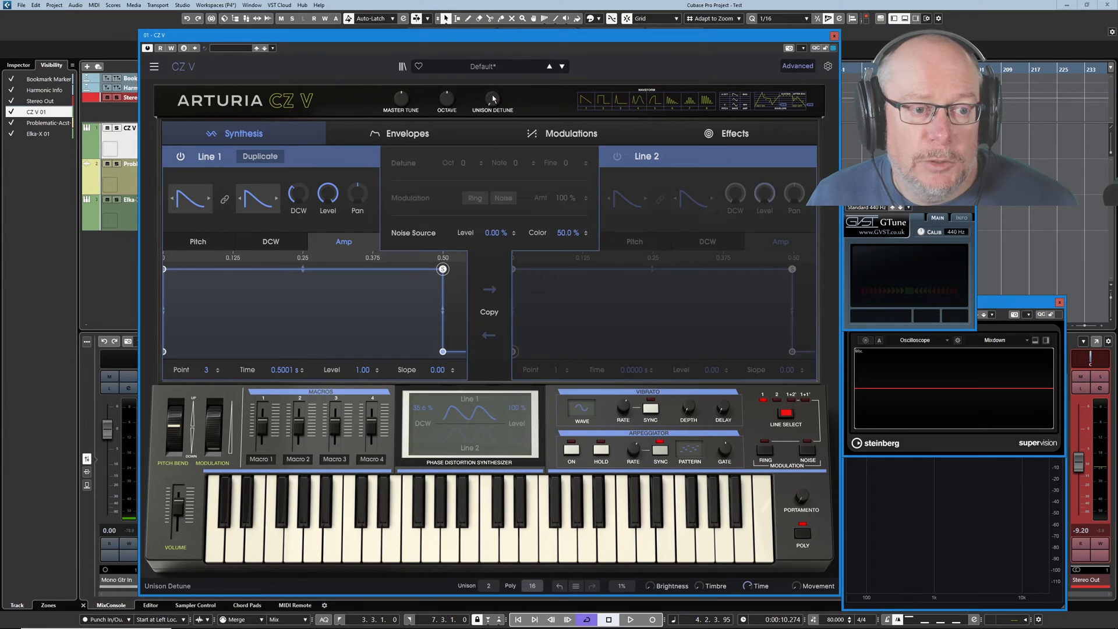
mouse_move(492, 100)
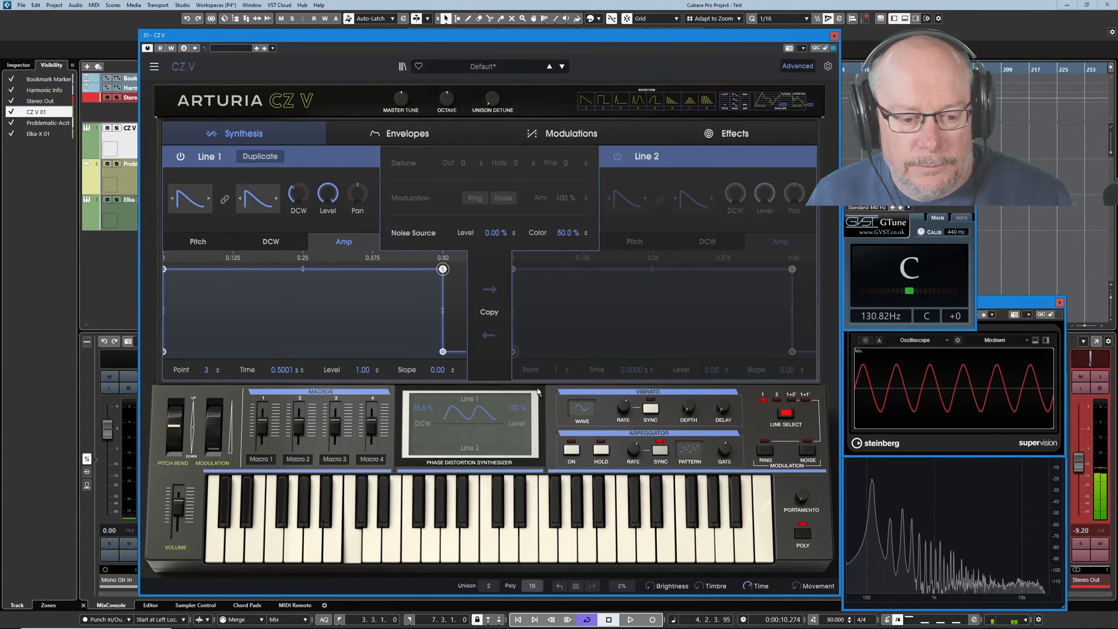
left_click_drag(1083, 465, 1084, 460)
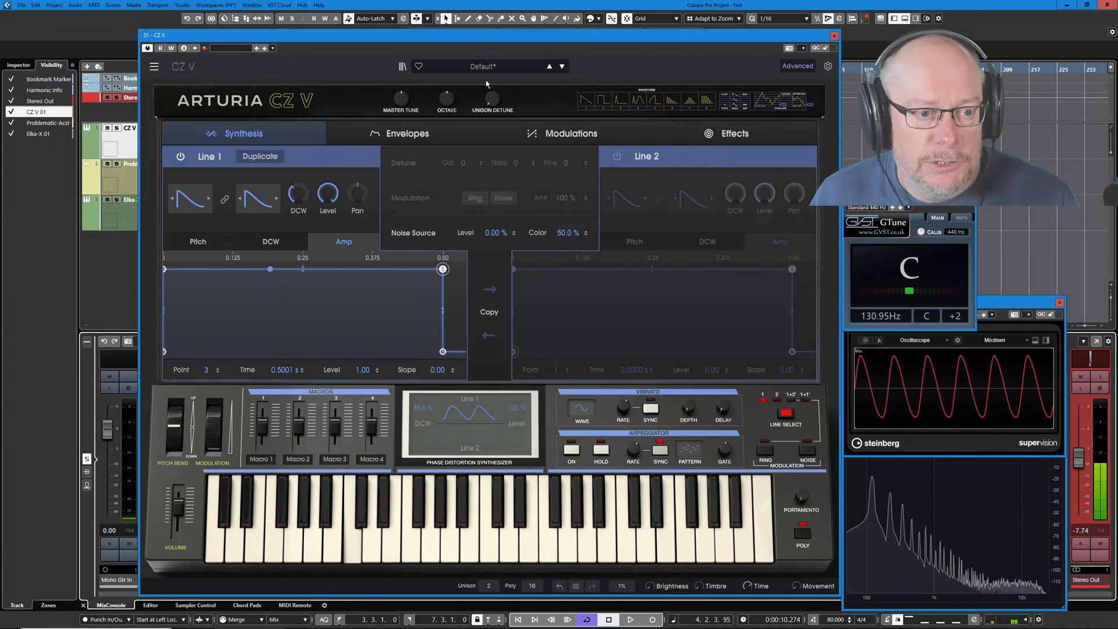
- Adjust the unison detune slightly and raise Line 1's DCW to 61.2%
left_click_drag(493, 100, 494, 100)
left_click_drag(298, 194, 298, 168)
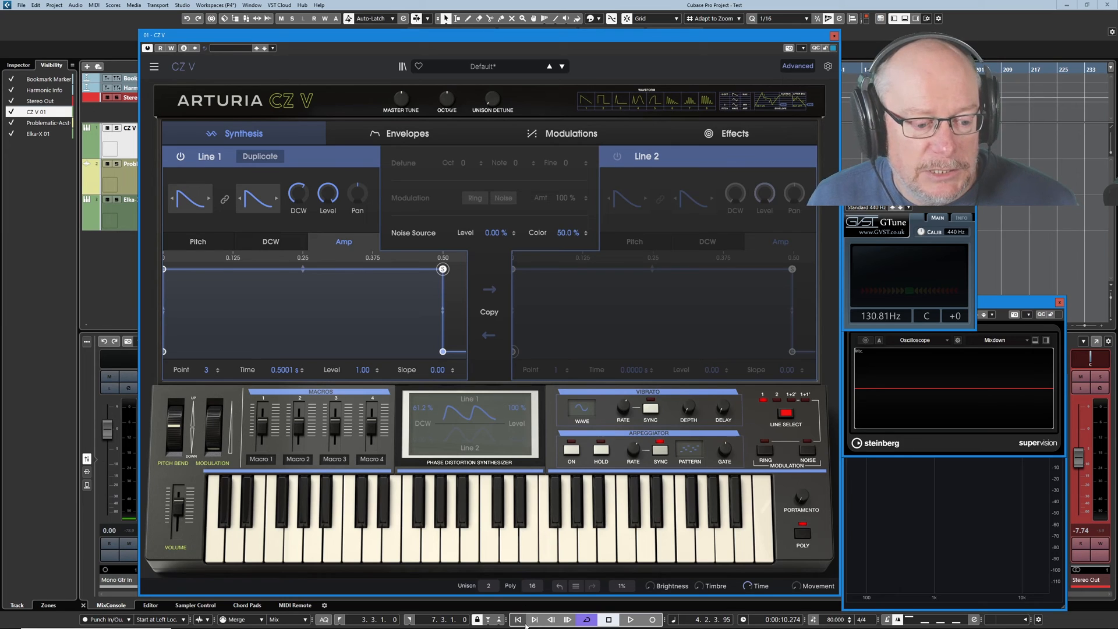
- Increase the unison voices to 4
left_click(489, 586)
left_click(490, 586)
left_click(490, 586)
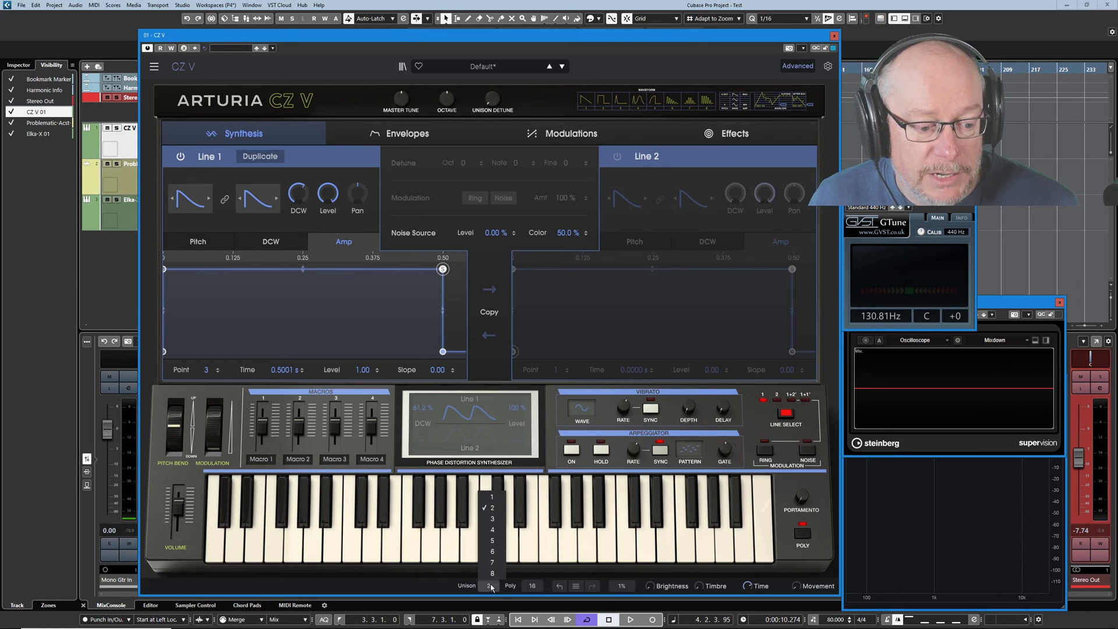
left_click(493, 530)
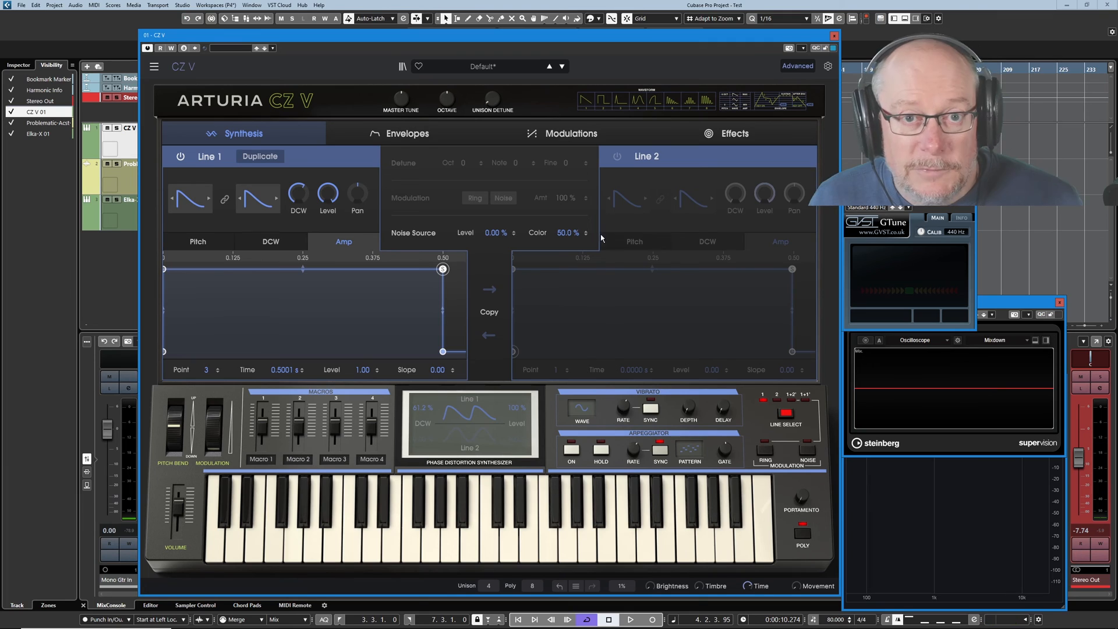
- Enable Line 2 with its DCW at 100% and lower the Stereo Out fader to -17.7
left_click(616, 157)
left_click_drag(735, 193, 735, 169)
left_click_drag(1078, 467, 1073, 491)
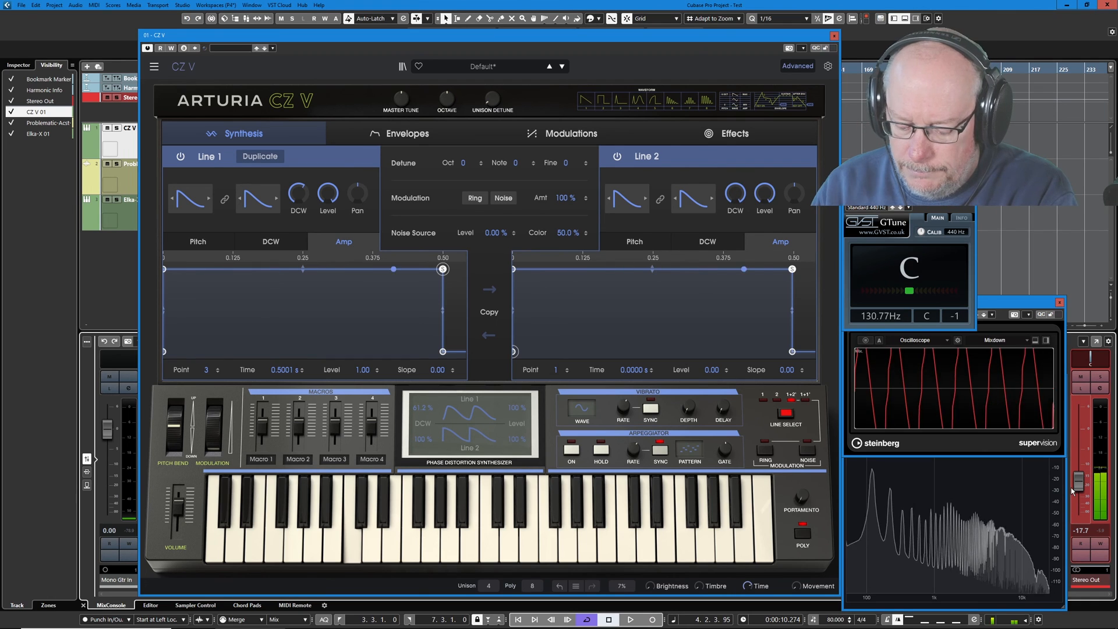